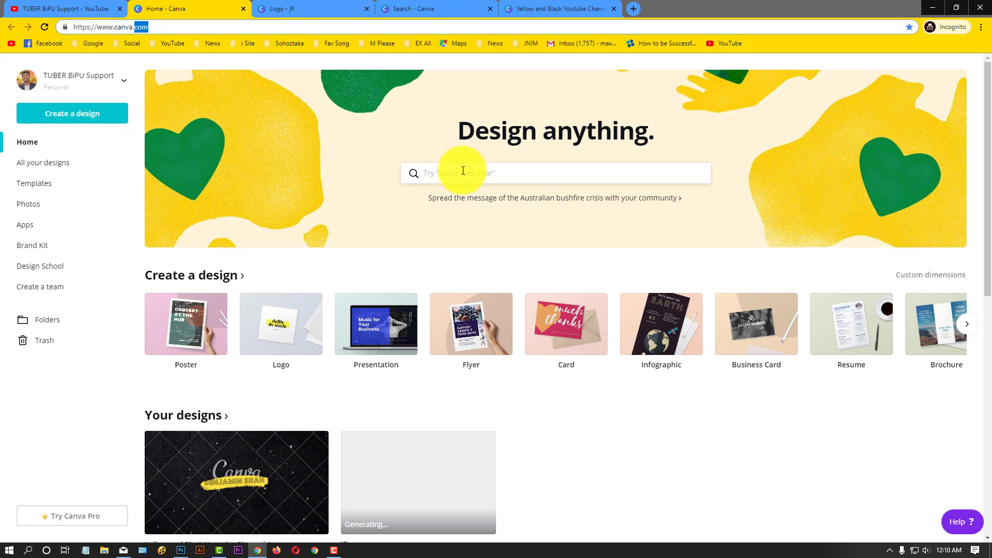
- Search the Canva templates for "logo"
left_click(463, 171)
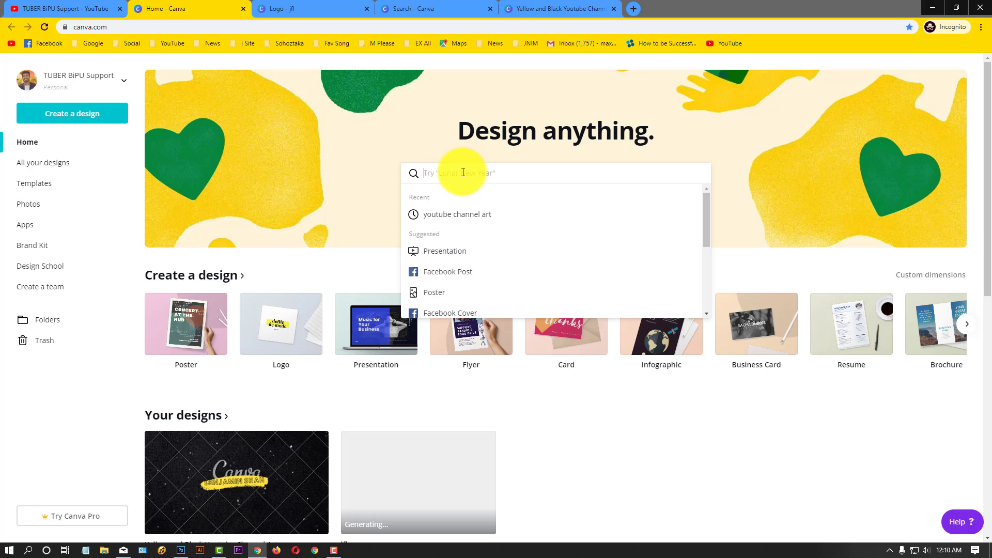
type("lo")
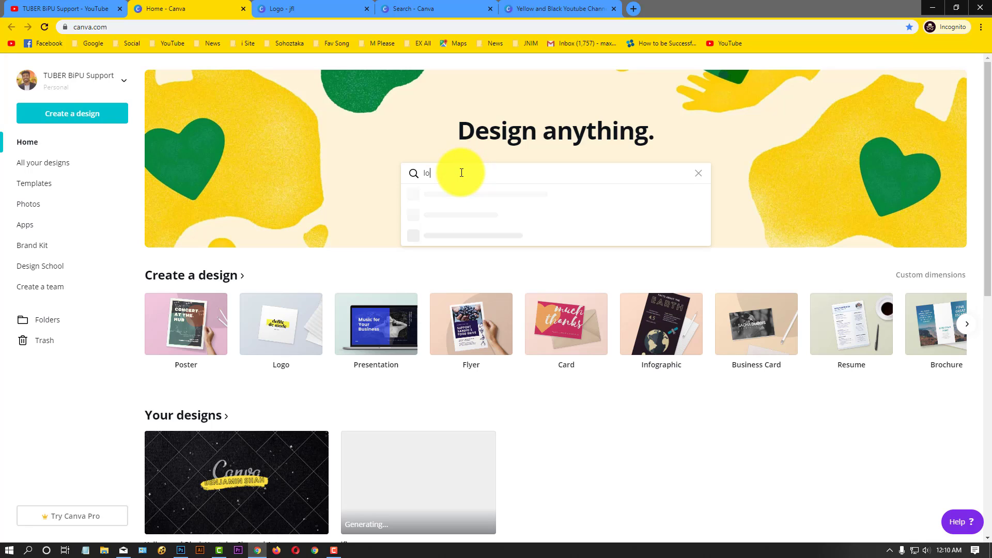
type("go")
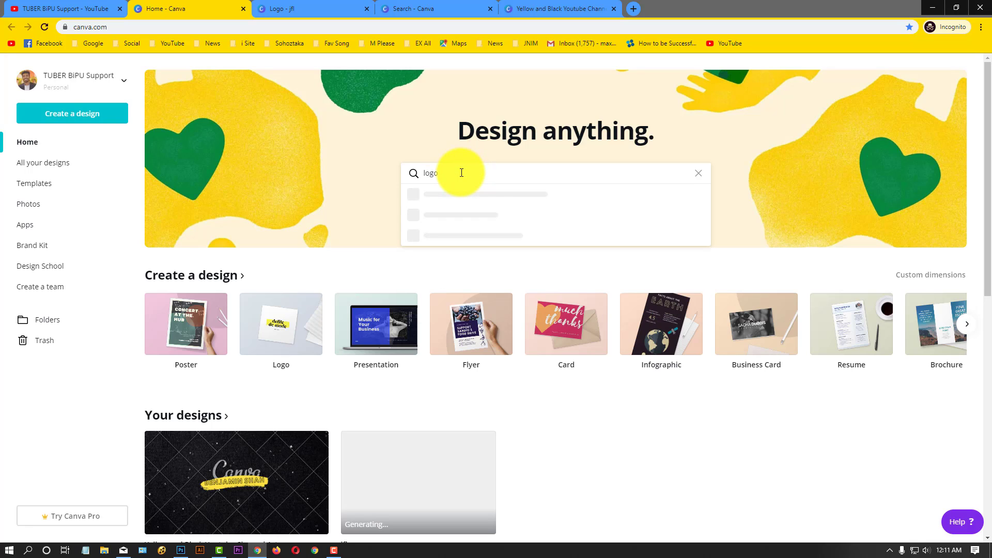
key("Return")
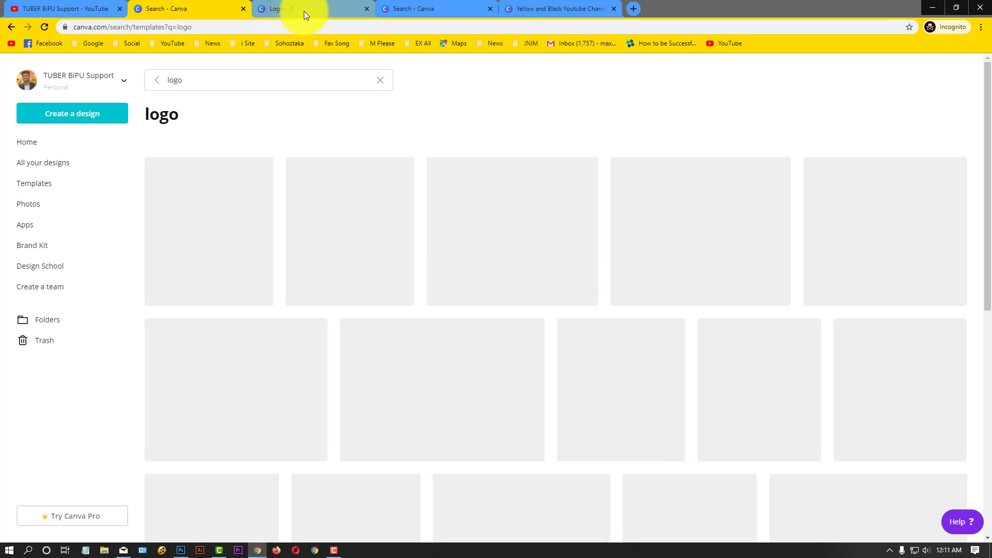
- Switch to the open TBS shield logo design and browse the logo templates offered for it
left_click(304, 11)
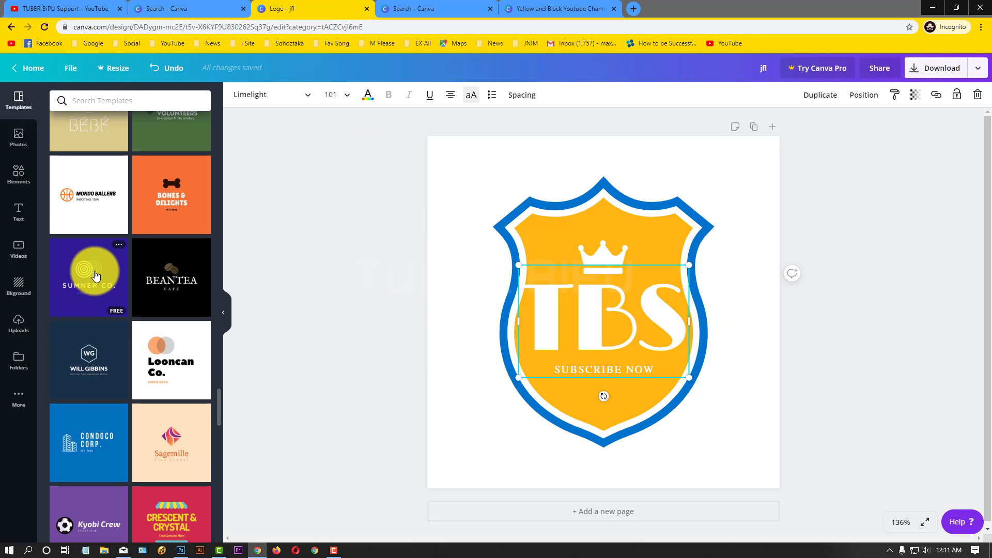
scroll(111, 272, "up", 10)
scroll(110, 272, "up", 10)
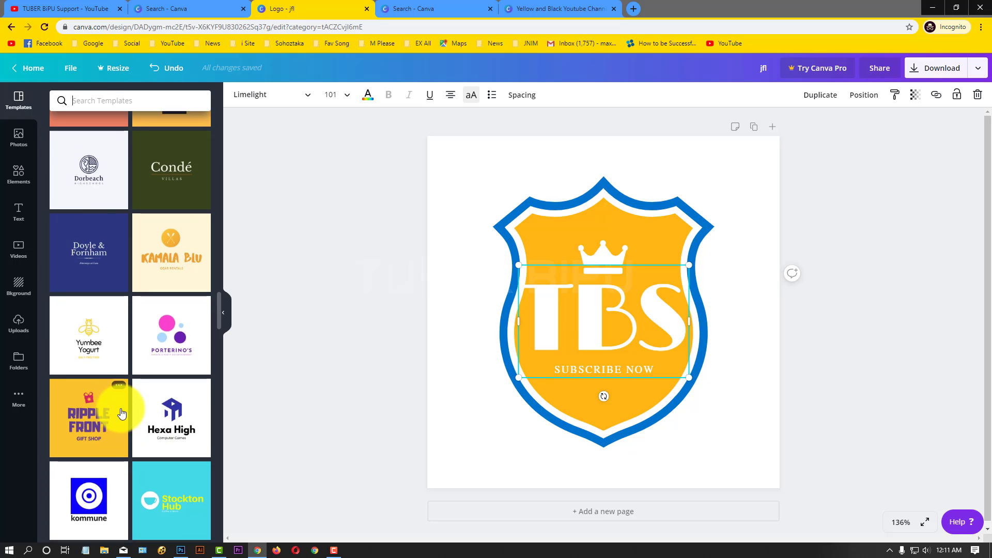
scroll(103, 409, "down", 5)
scroll(89, 480, "down", 15)
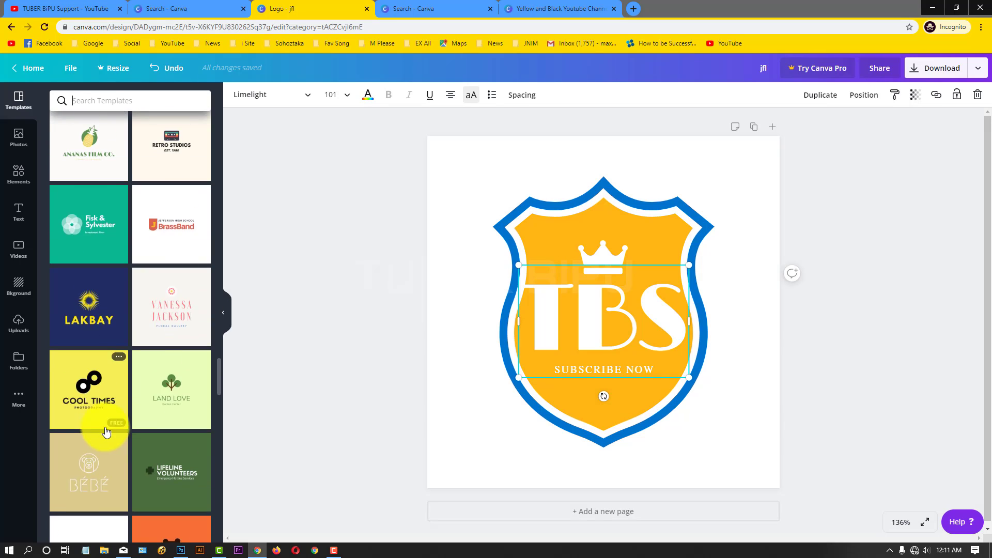
scroll(122, 410, "down", 5)
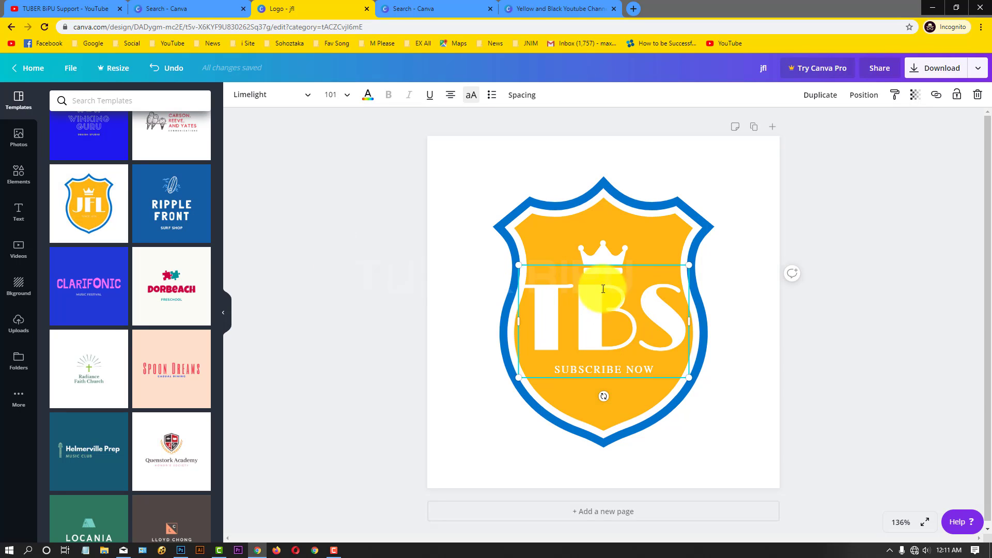
- Recolor the crown above the TBS lettering to black
left_click_drag(664, 311, 517, 306)
left_click(589, 313)
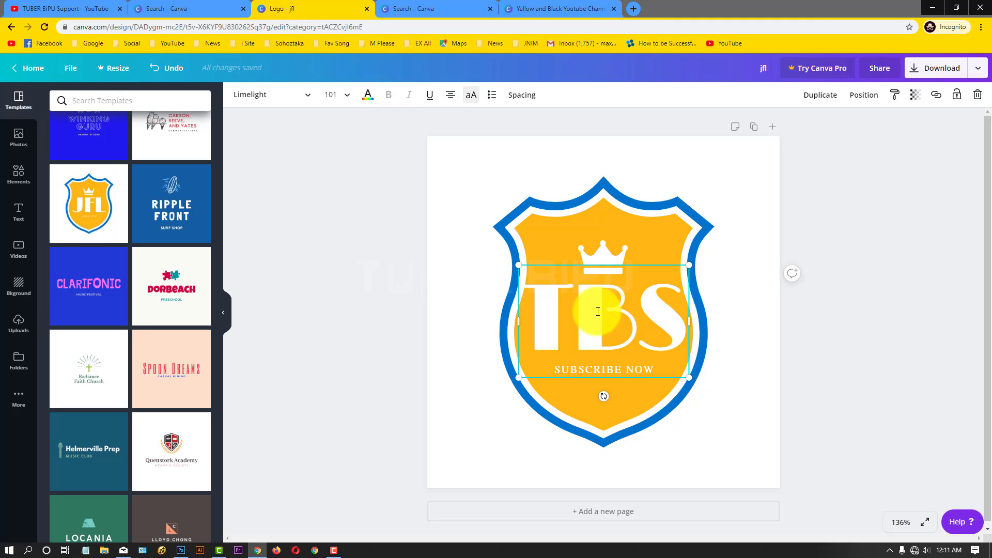
left_click(605, 252)
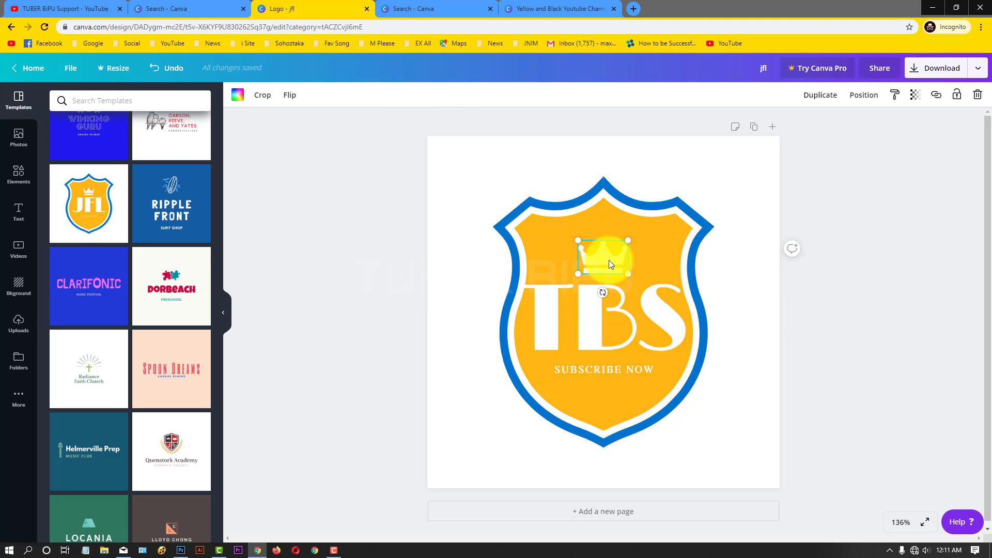
left_click(528, 238)
left_click(617, 256)
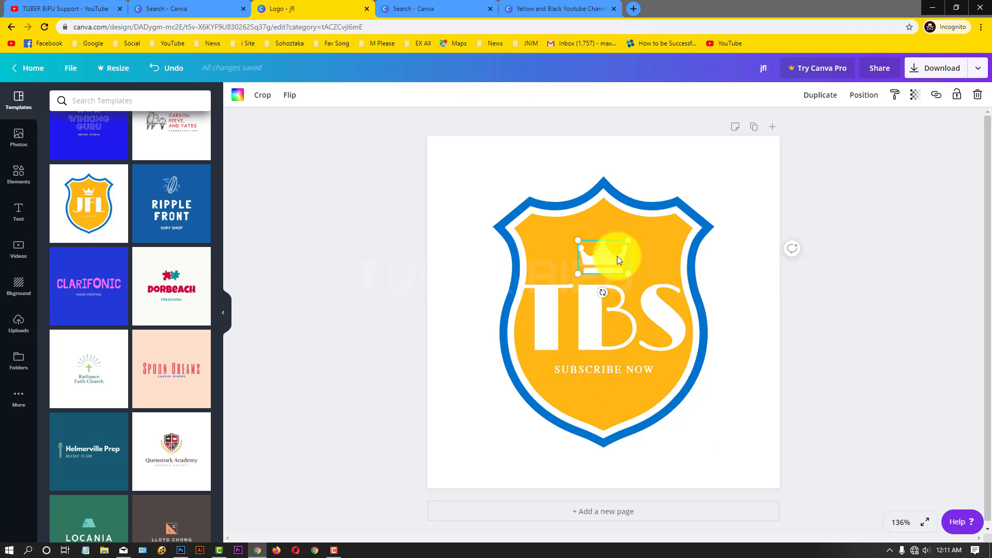
left_click(238, 97)
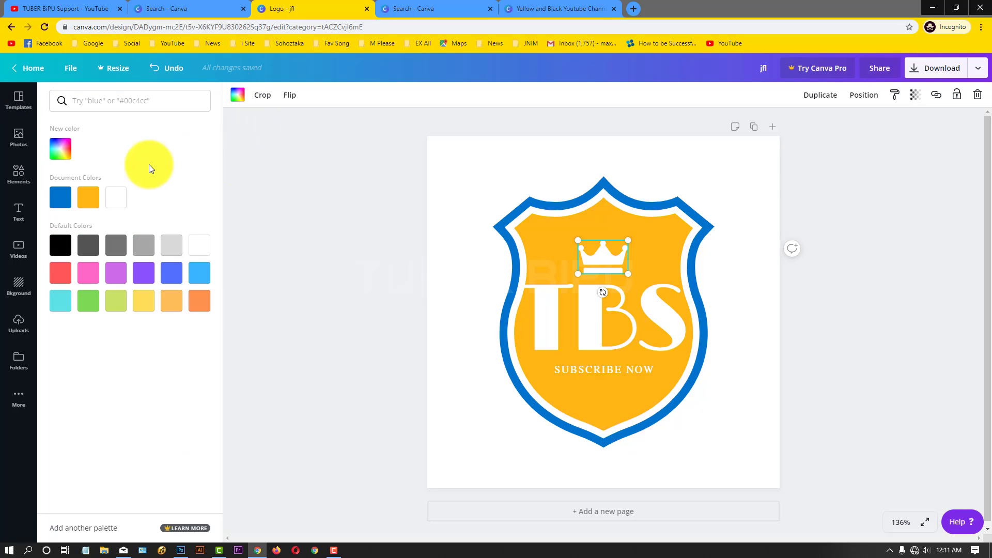
left_click(61, 246)
- Change the color of the large TBS lettering on the shield to black
left_click(547, 315)
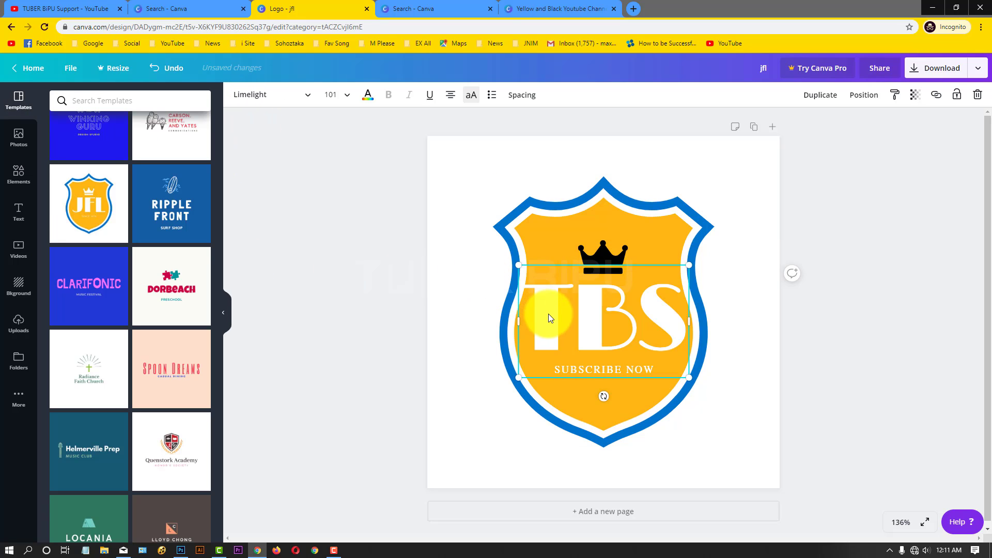
left_click(367, 95)
left_click(60, 197)
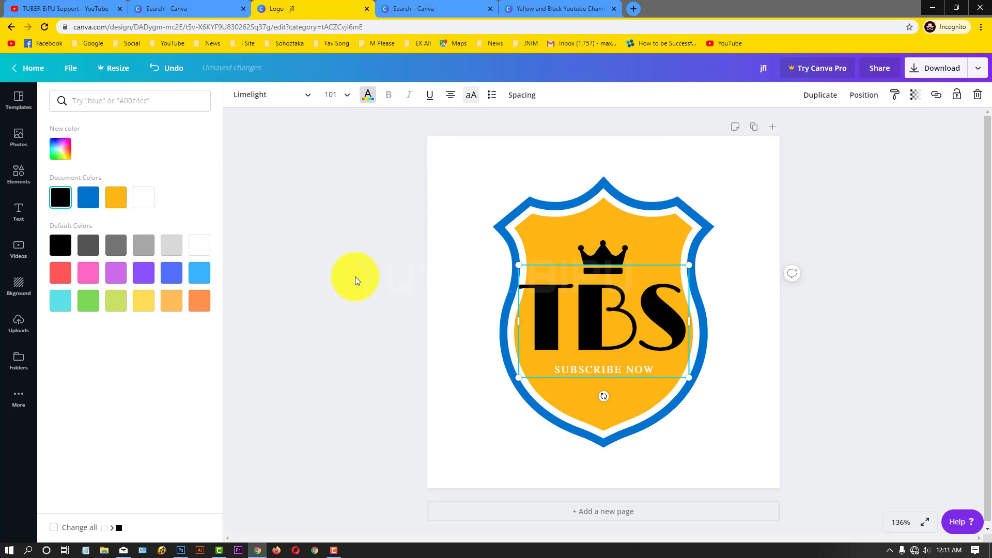
- Change the color of the whole SUBSCRIBE NOW line under the TBS lettering to black
left_click(592, 367)
left_click(601, 370)
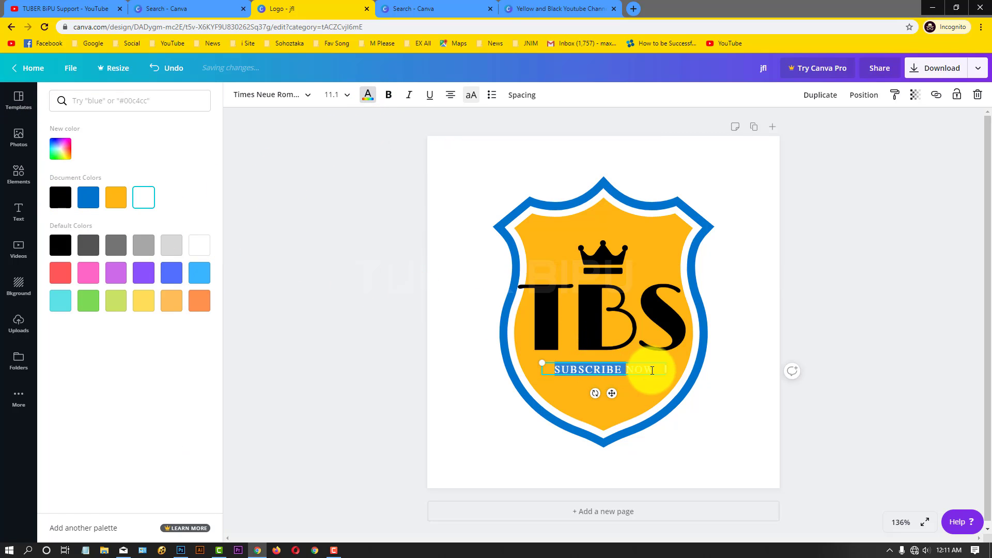
left_click_drag(652, 371, 542, 368)
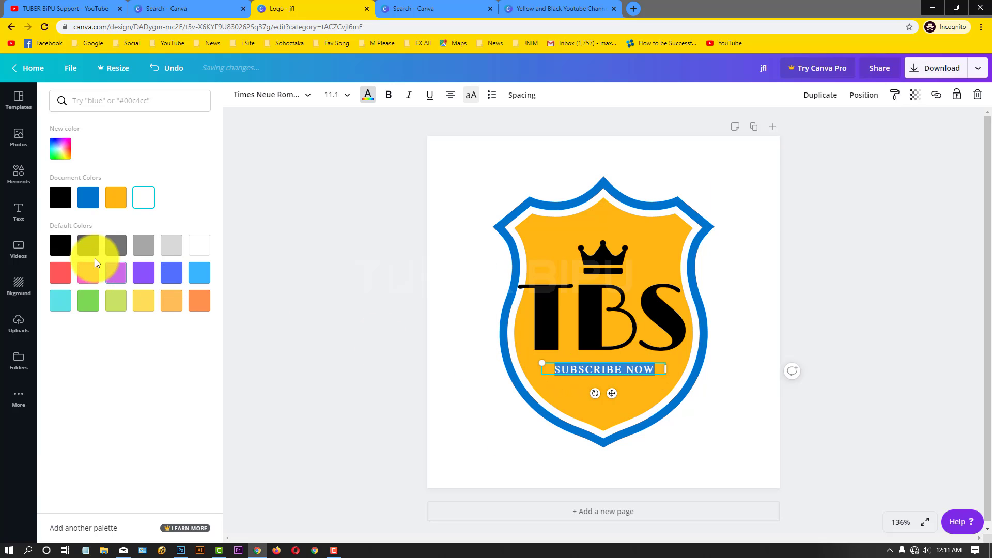
left_click(59, 252)
left_click(702, 304)
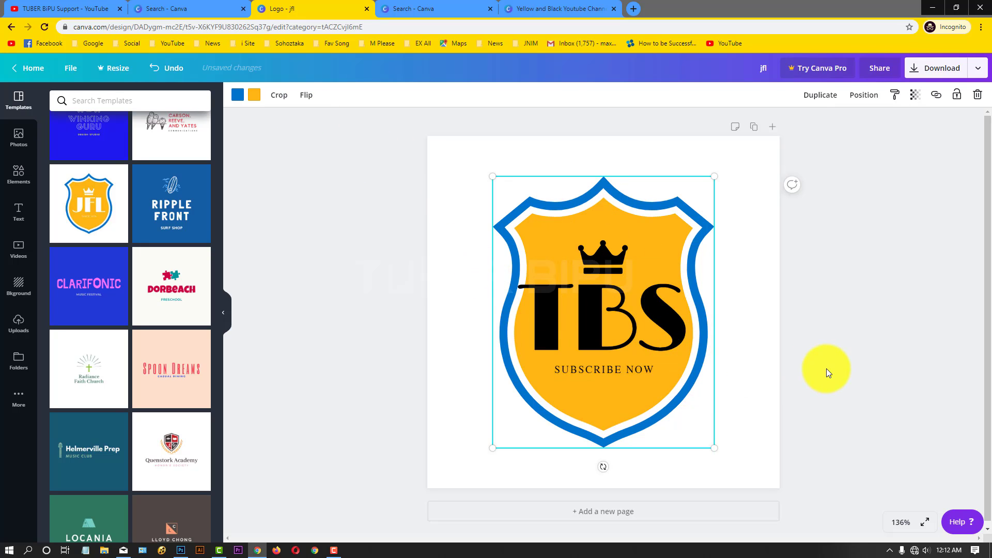
left_click(809, 350)
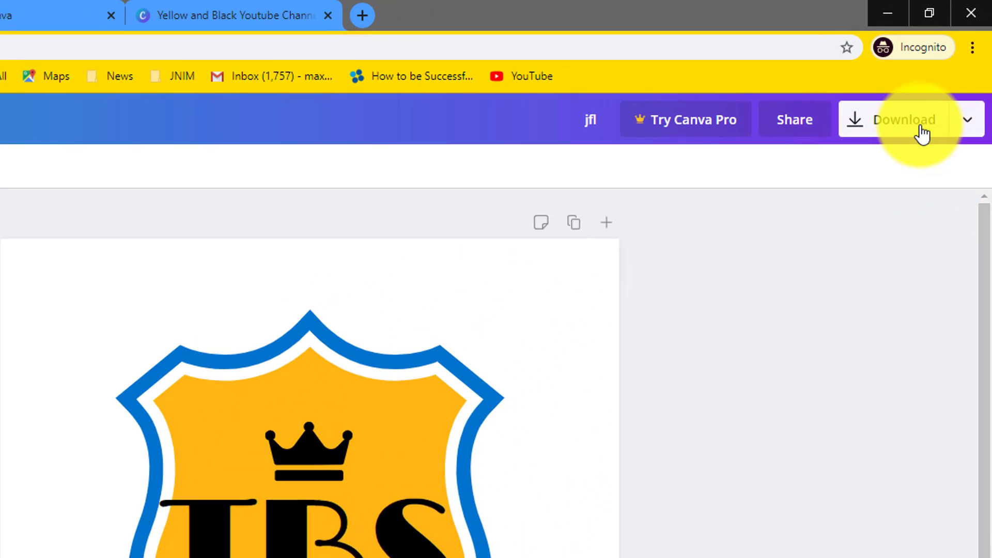
- Open the download options for the logo and set the file type to JPG
left_click(950, 72)
left_click(879, 255)
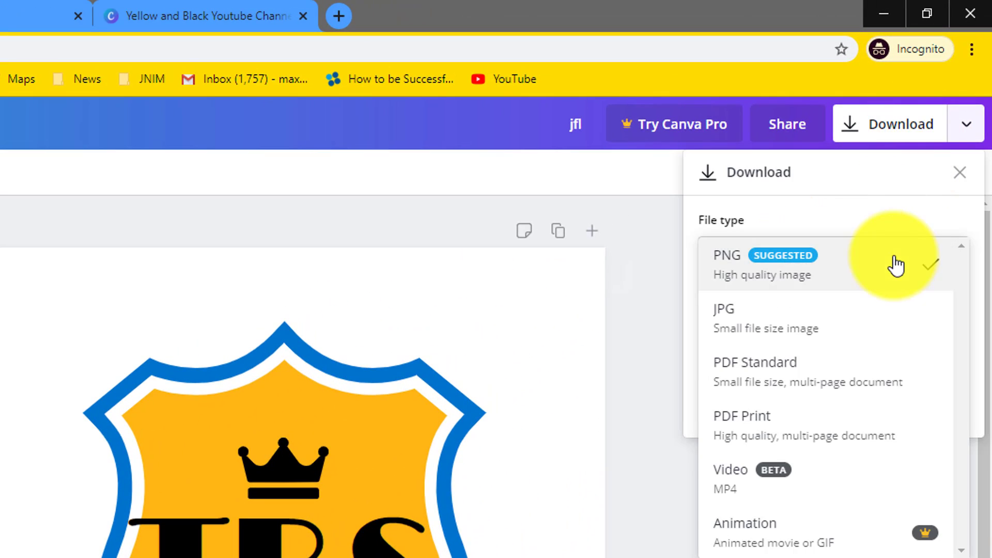
left_click(851, 337)
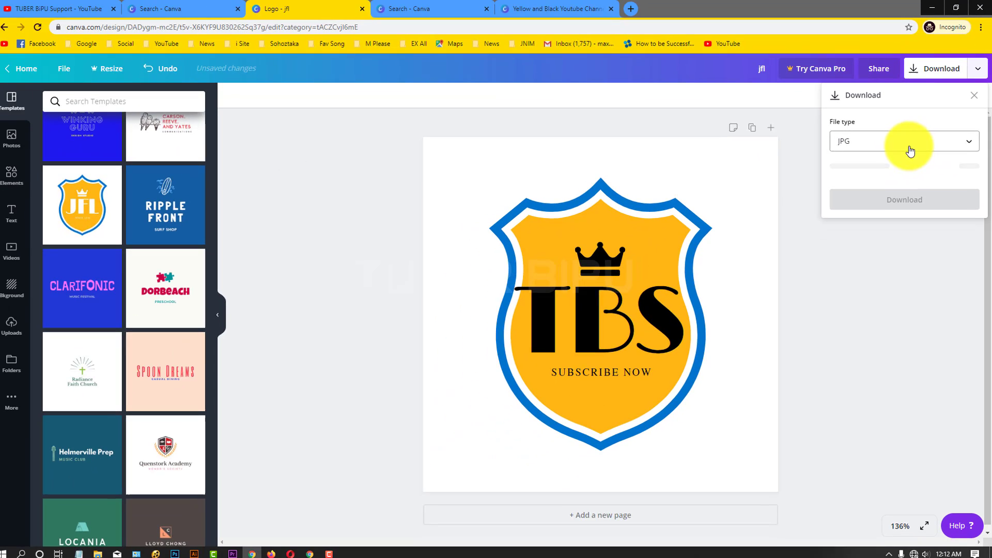
- Switch the logo's download file type to PNG and return it to JPG
left_click(911, 149)
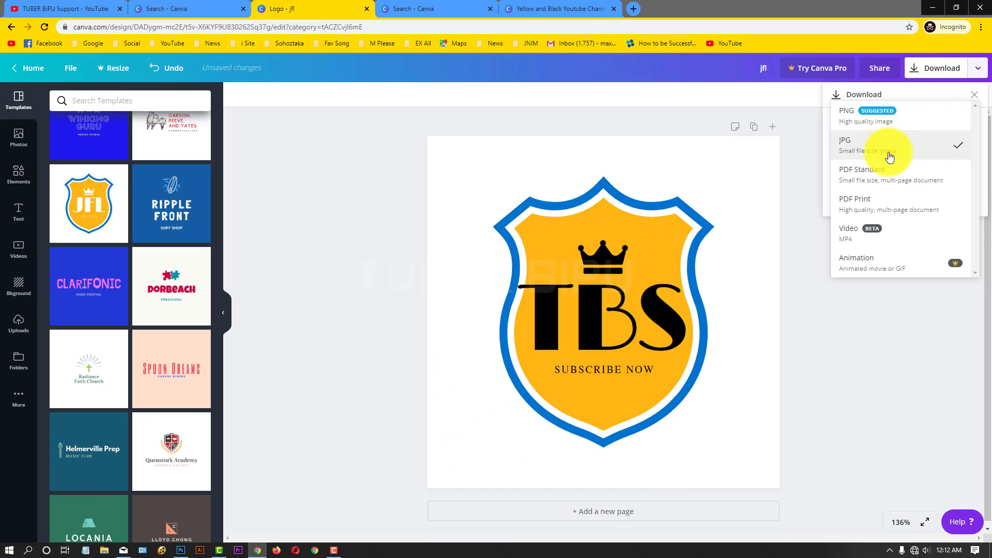
left_click(863, 109)
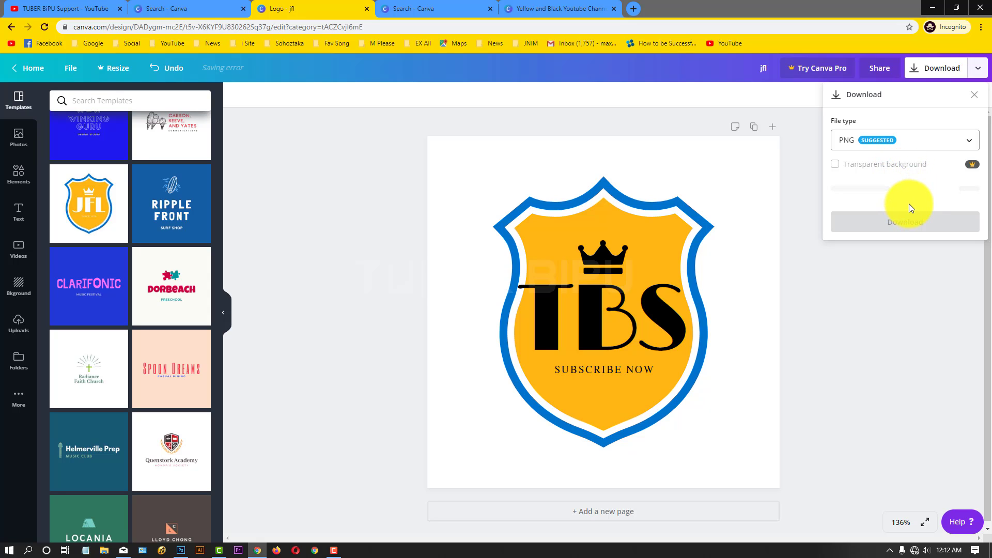
left_click(899, 147)
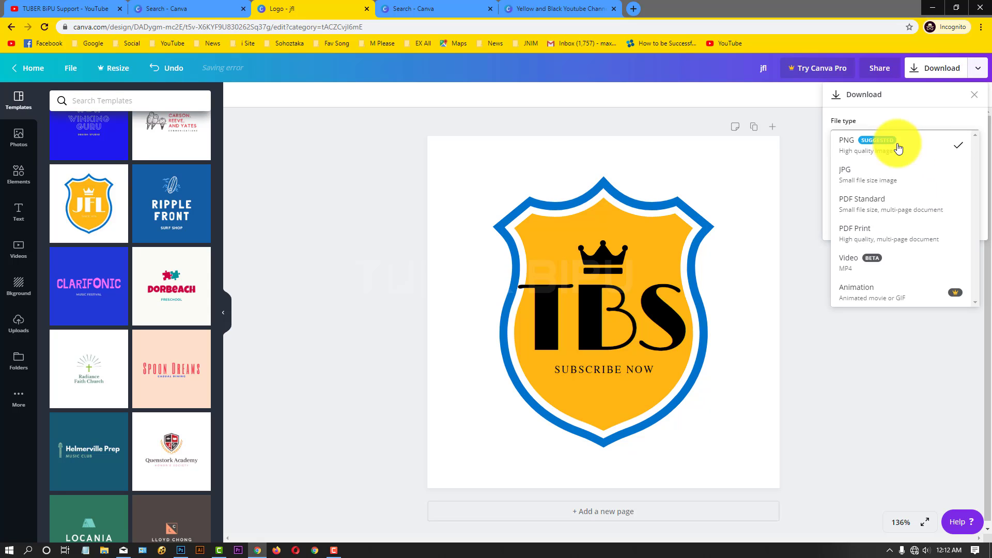
left_click(882, 180)
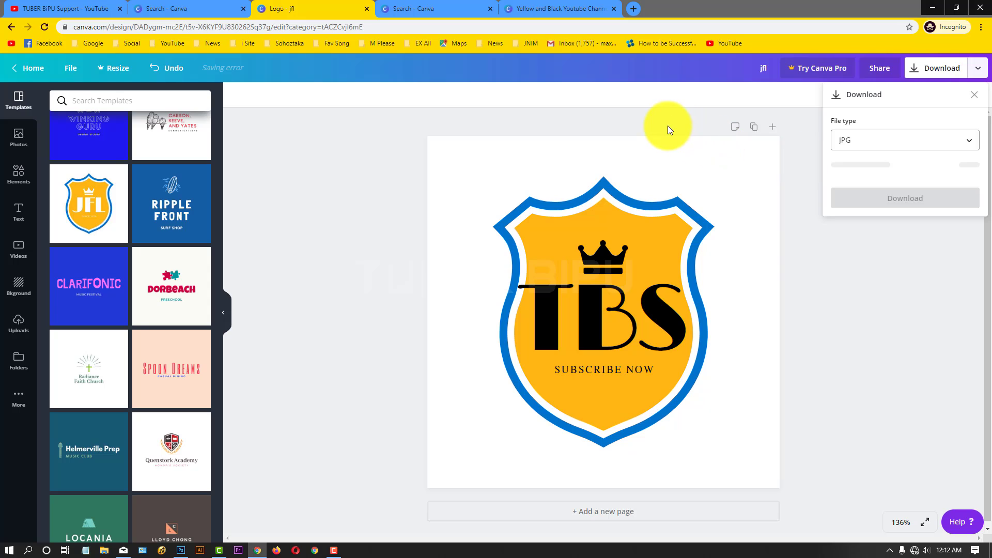
- Revisit the logo template search, and browse the YouTube Channel Art templates in the other open search
left_click(210, 8)
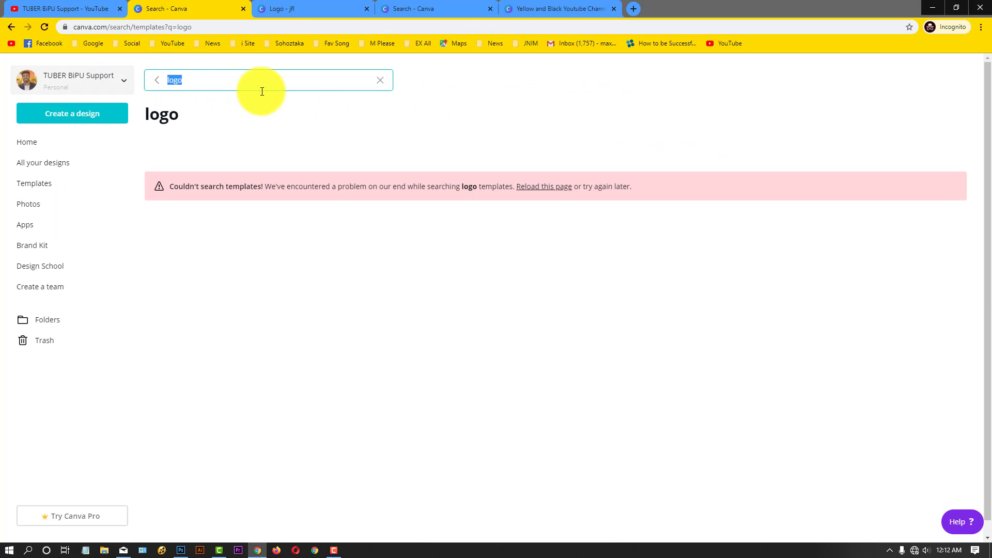
left_click(455, 6)
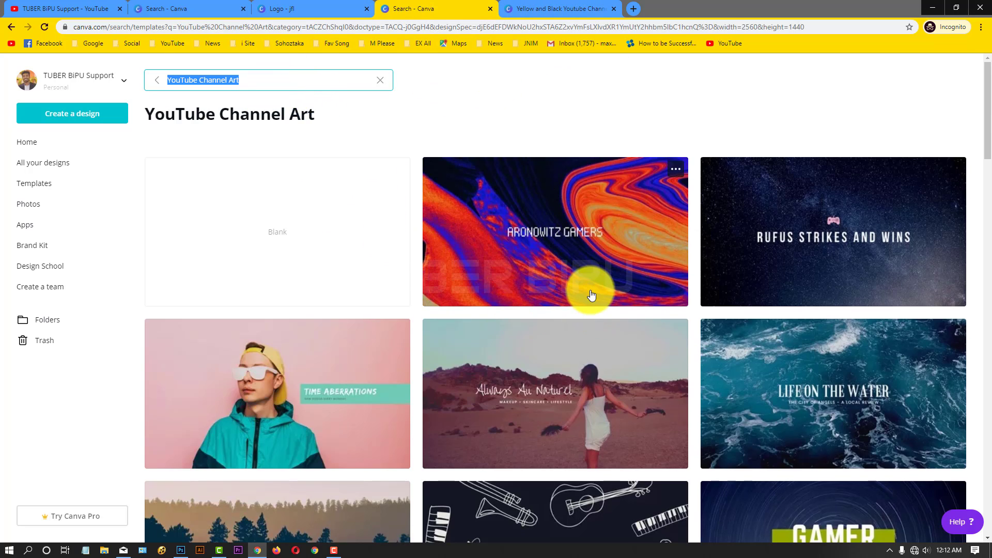
scroll(594, 296, "down", 6)
scroll(595, 297, "down", 20)
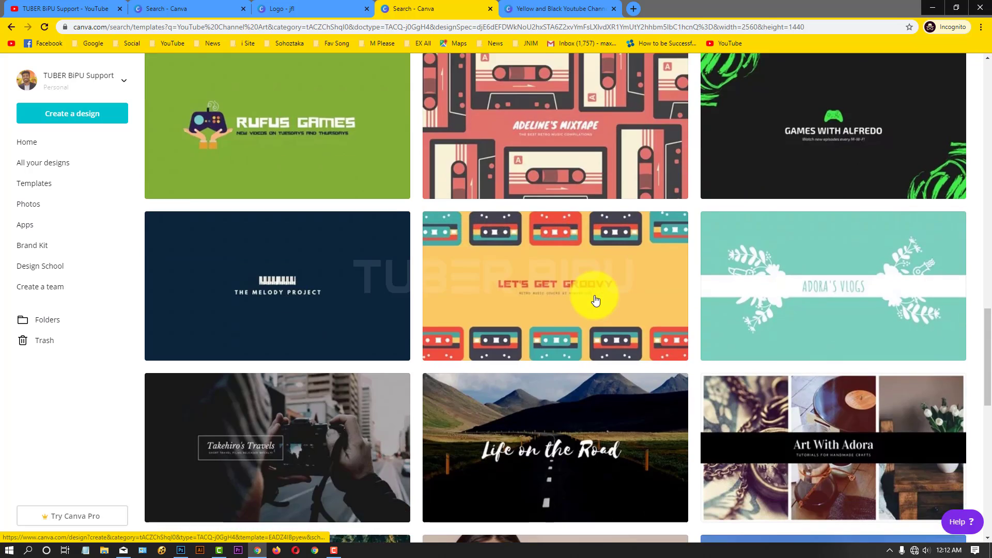
scroll(596, 301, "down", 6)
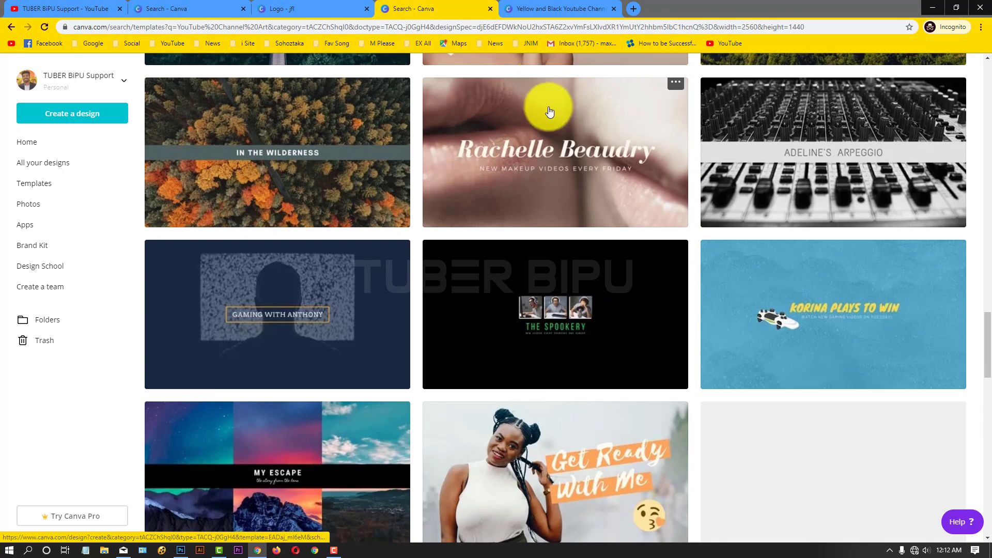
- In the open Yellow and Black Youtube Channel Art design, open the download options and set the file type to JPG
left_click(541, 6)
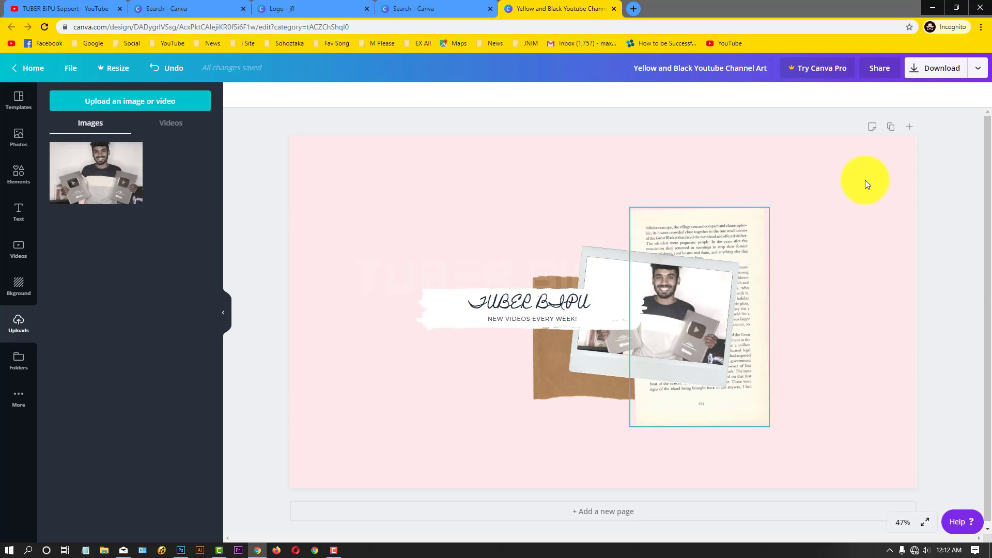
left_click(920, 78)
left_click(885, 138)
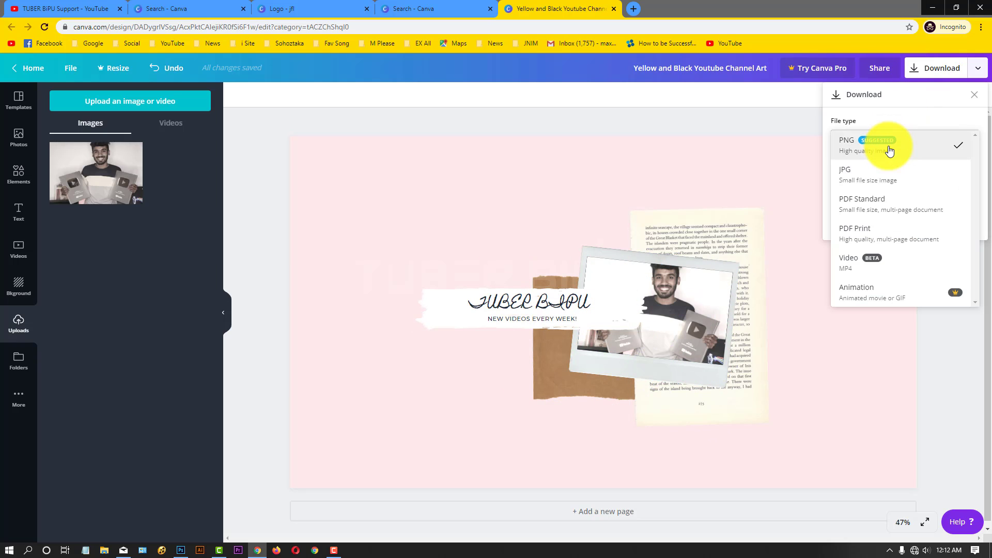
left_click(877, 175)
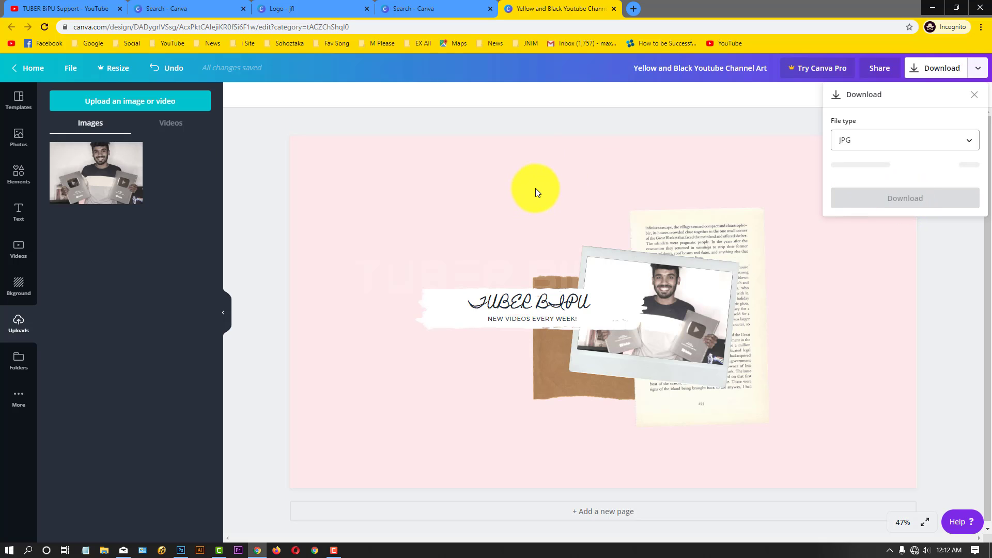
- Switch to the YouTube channel page, enter channel customization, and begin adding channel art
left_click(62, 8)
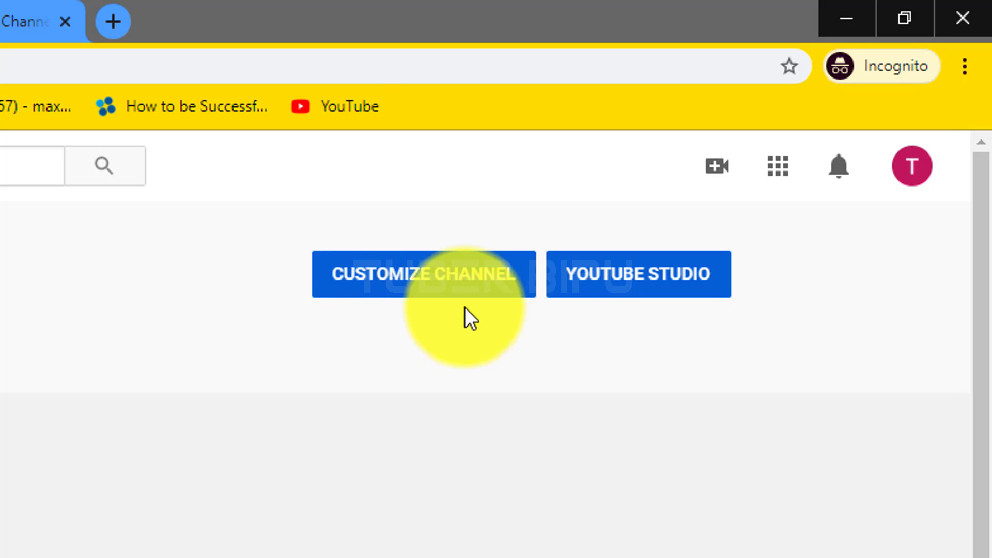
left_click(389, 272)
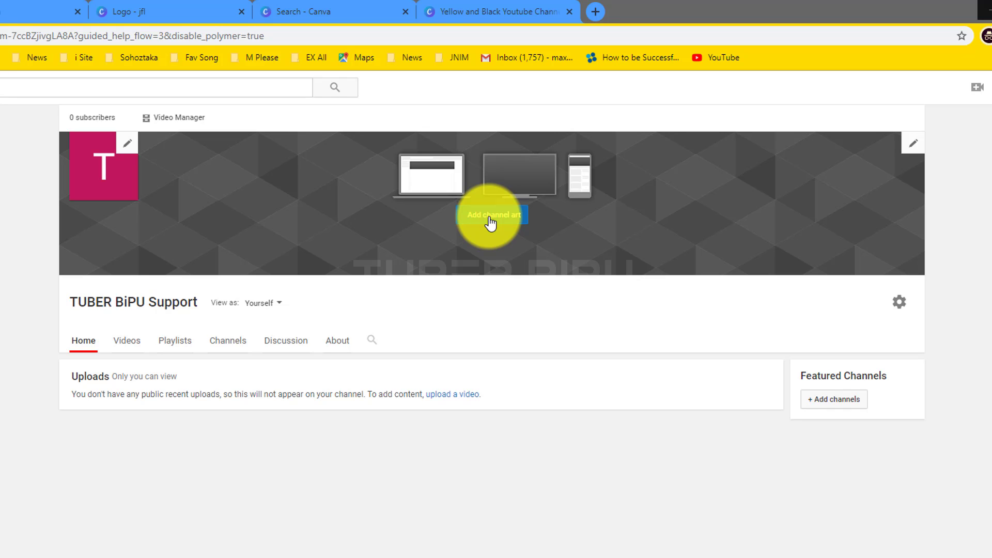
left_click(490, 221)
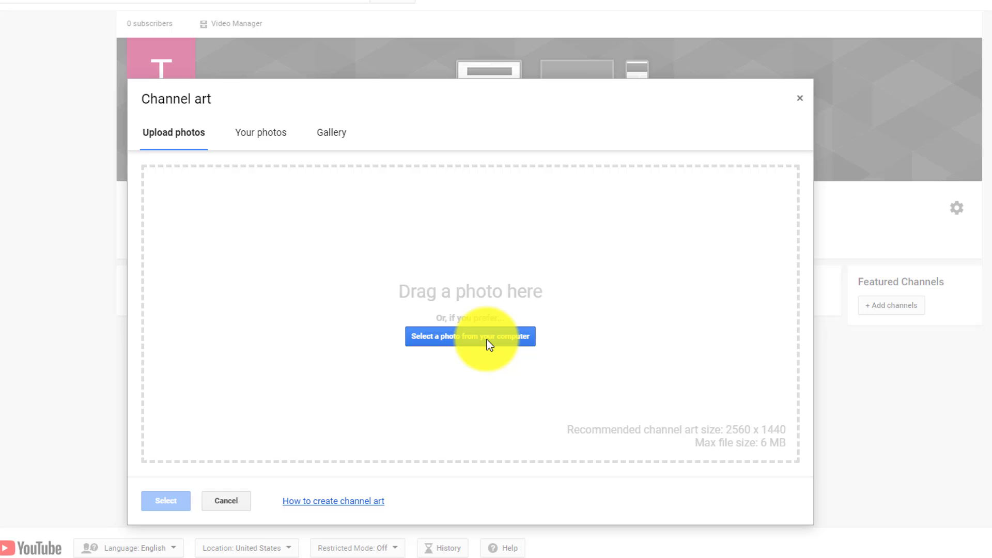
- Upload the "Yellow and Black Youtube Channel Art" JPG as the channel art, apply it, and reload the channel page
left_click(486, 339)
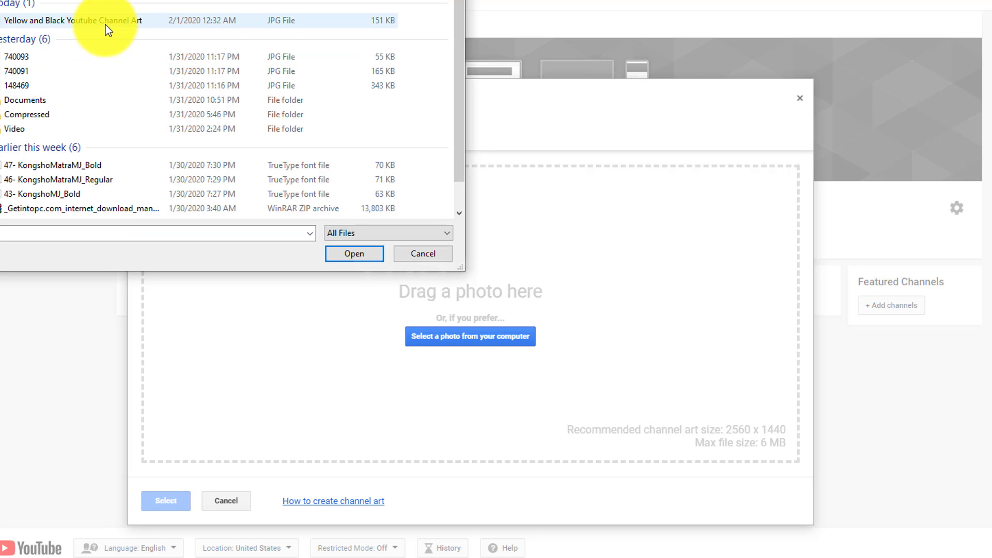
double_click(72, 23)
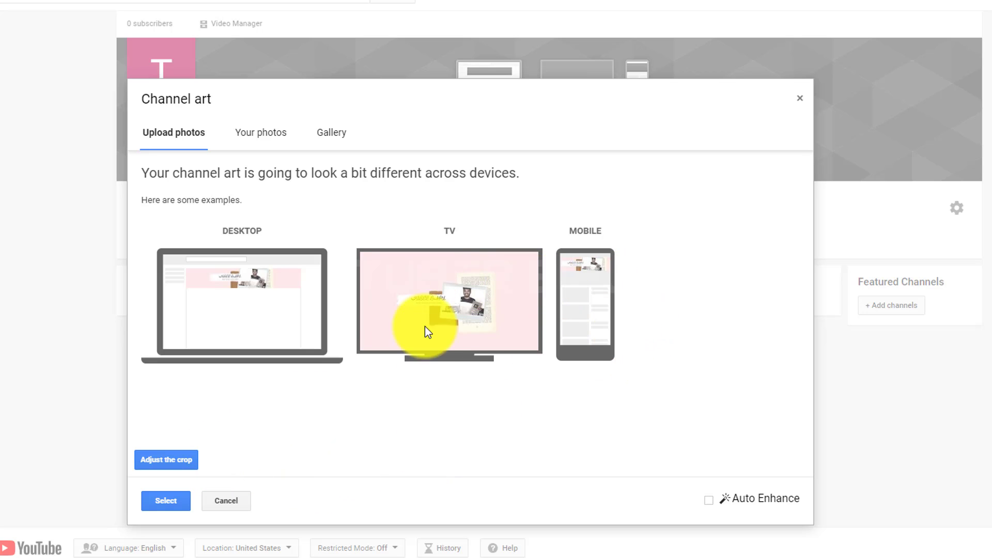
left_click(145, 500)
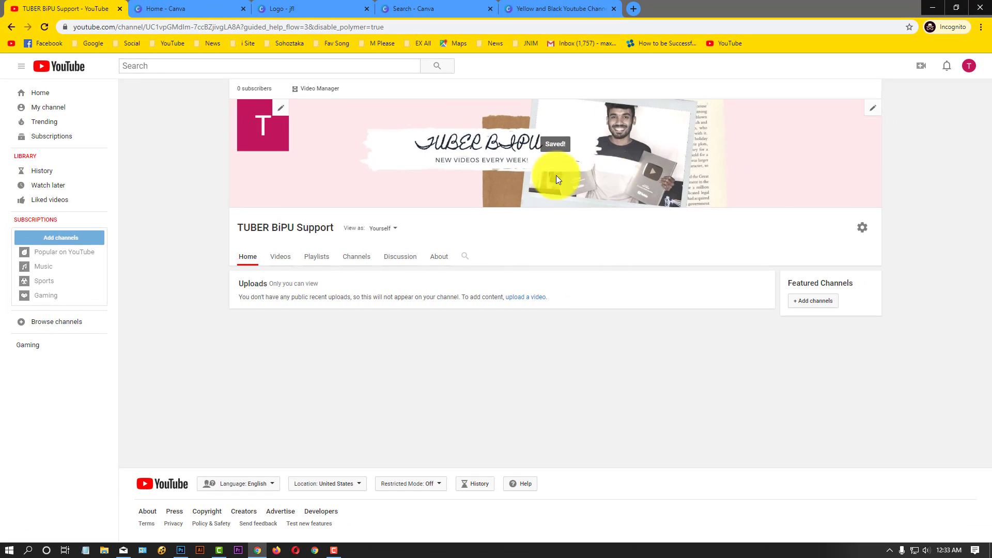
left_click(41, 28)
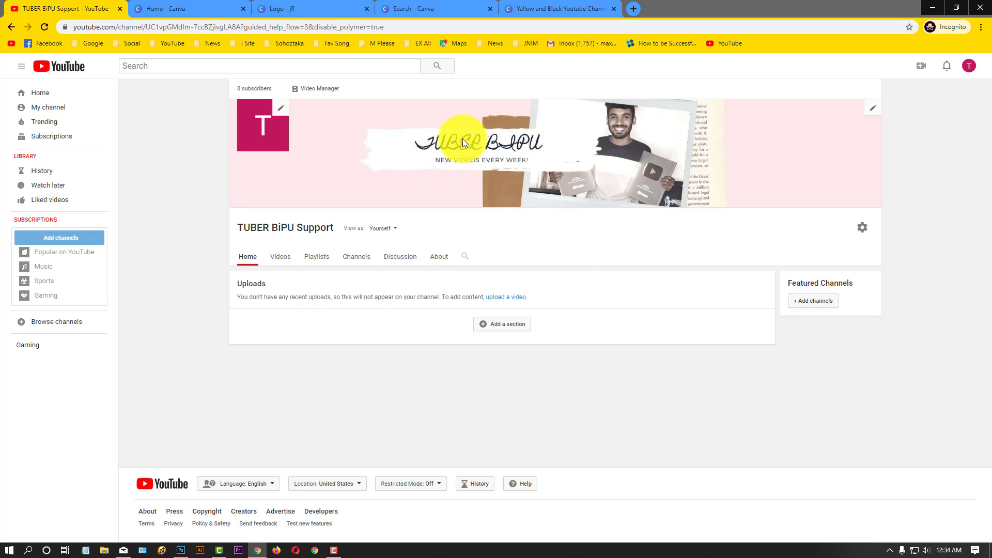
- Edit the channel icon and upload the image "aaaa" from the Desktop folder as the new profile photo
left_click(281, 117)
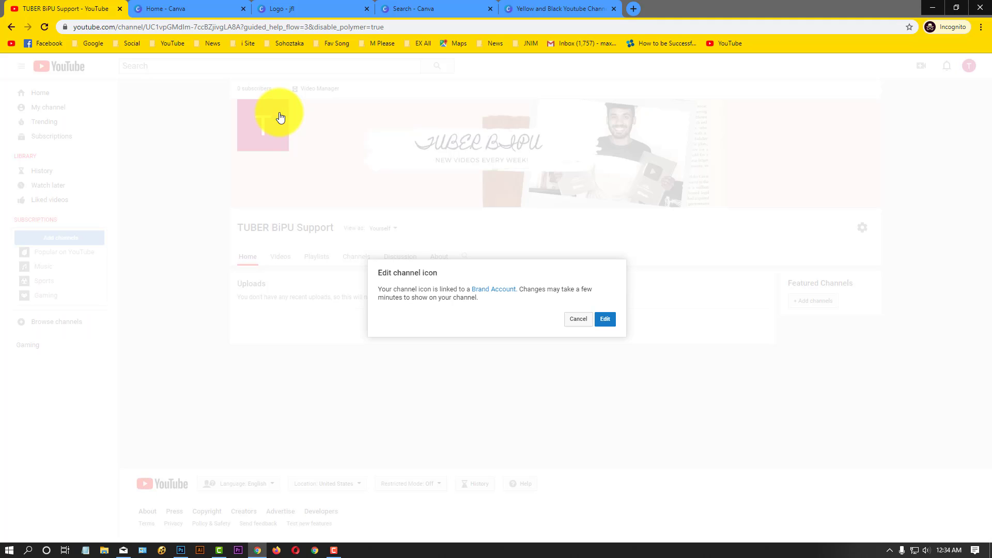
left_click(601, 320)
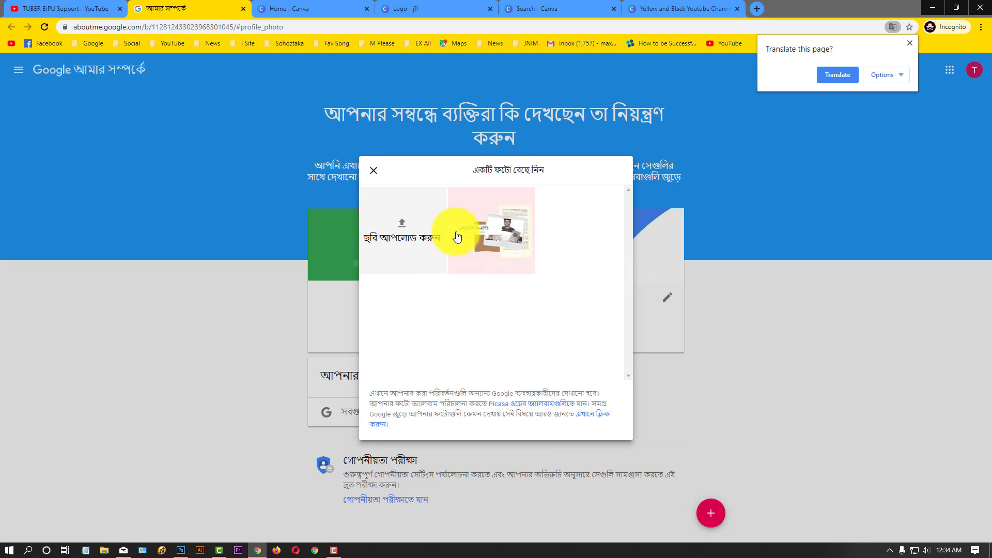
left_click(402, 222)
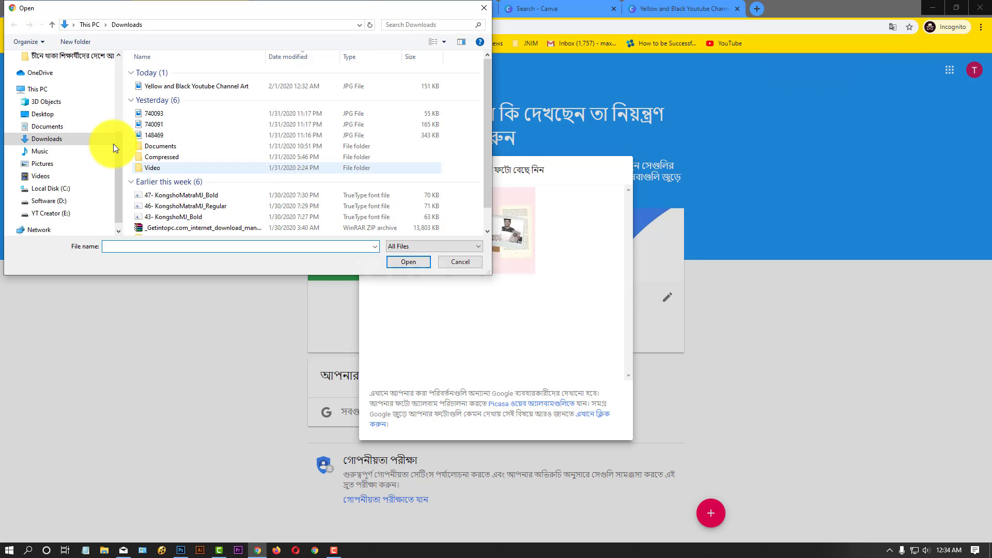
left_click(67, 113)
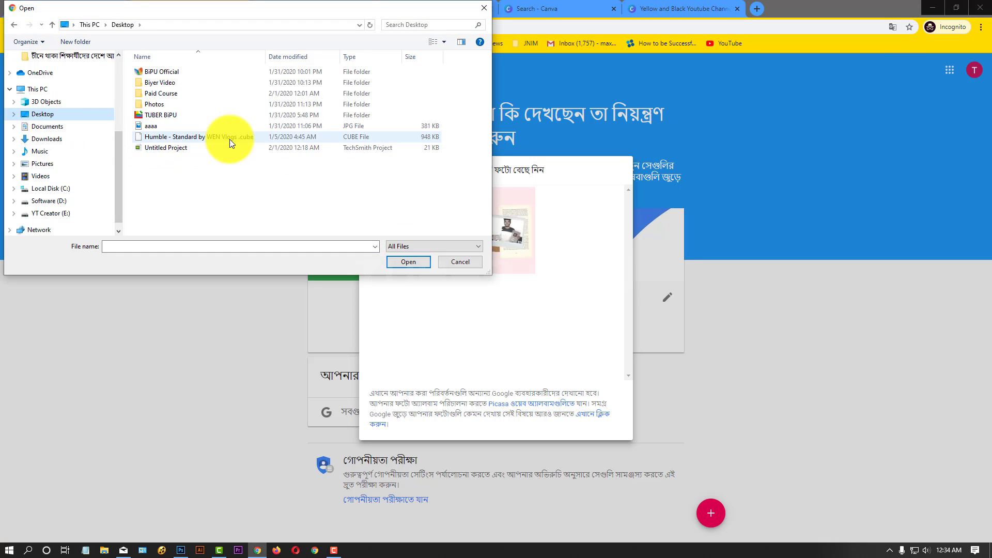
left_click(444, 42)
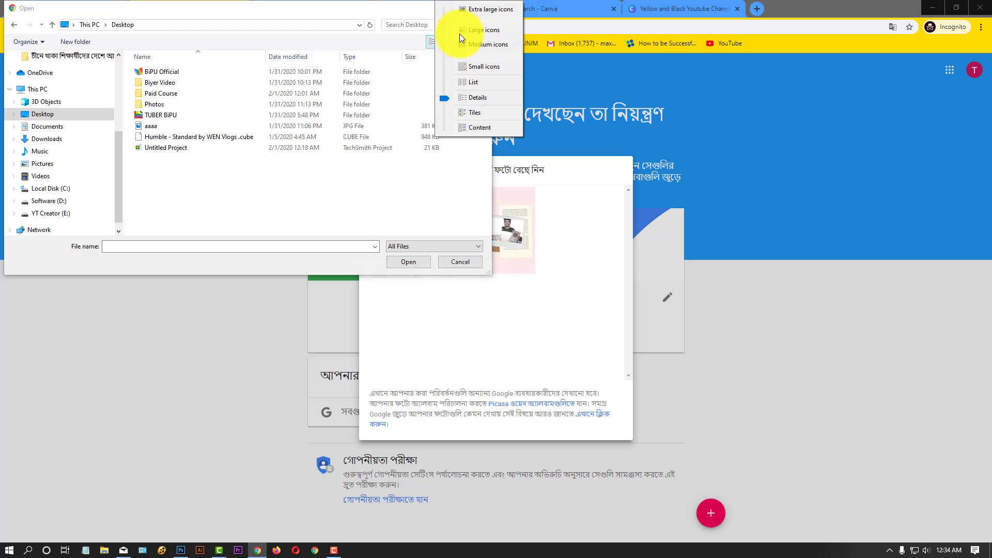
left_click(460, 33)
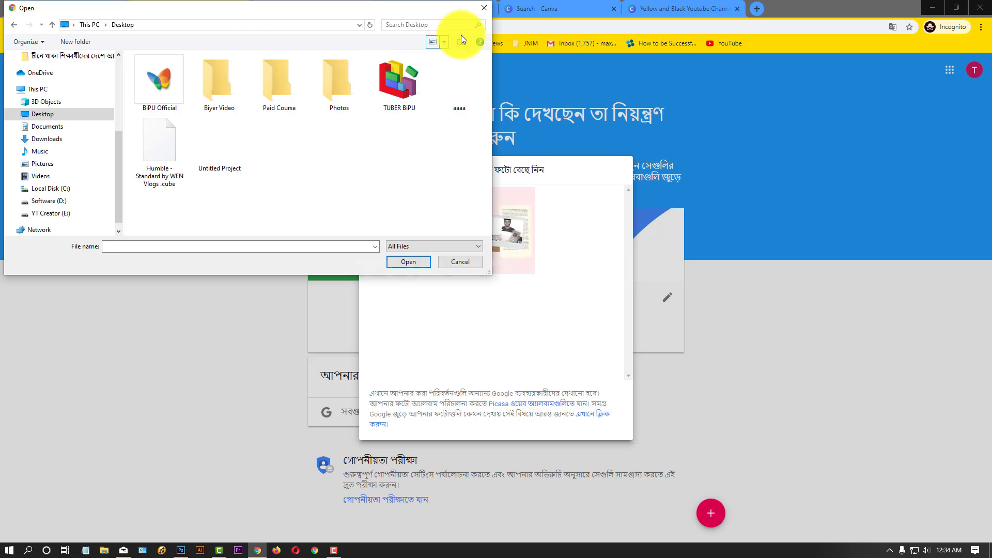
double_click(455, 92)
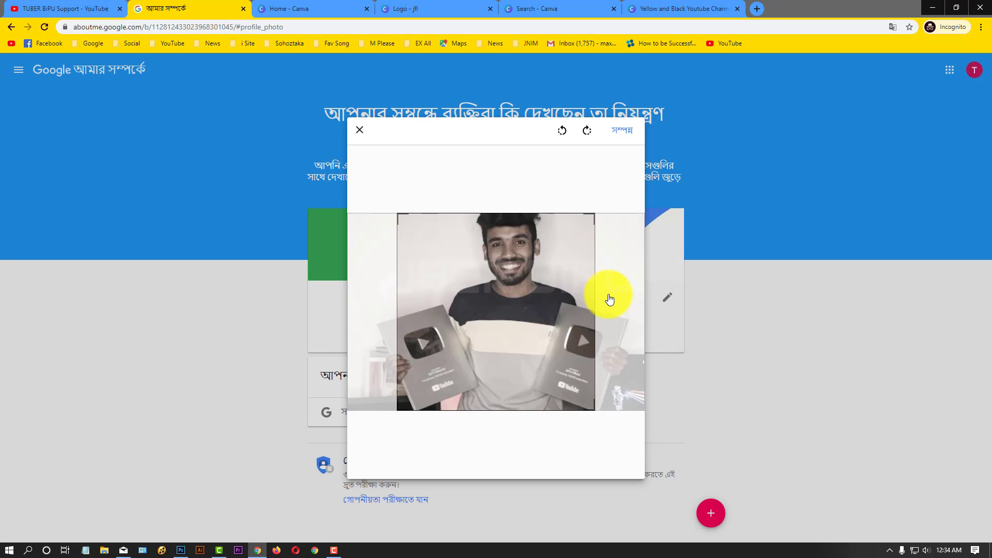
- Shift the profile photo's crop slightly to the right, save it, and reload the YouTube channel page
left_click_drag(509, 310, 520, 311)
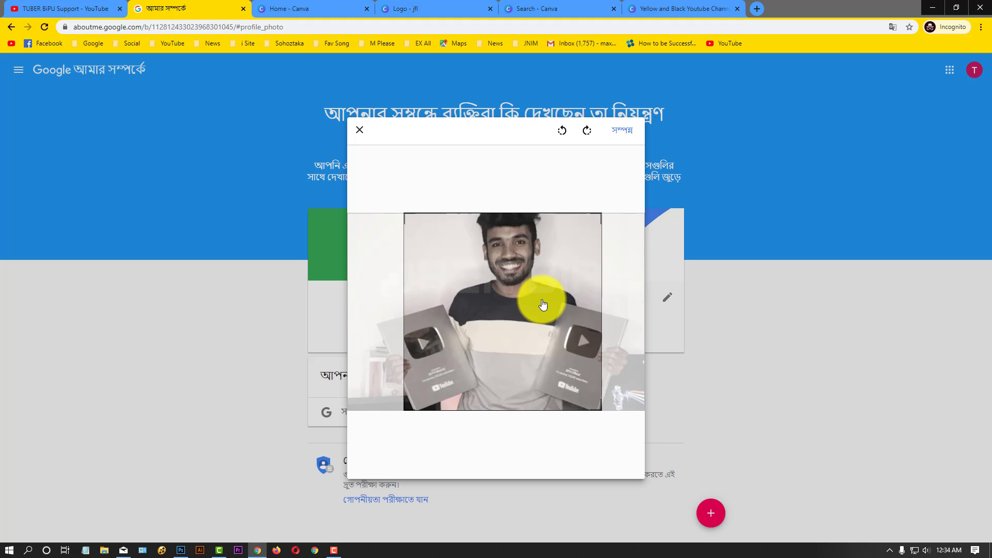
left_click(616, 133)
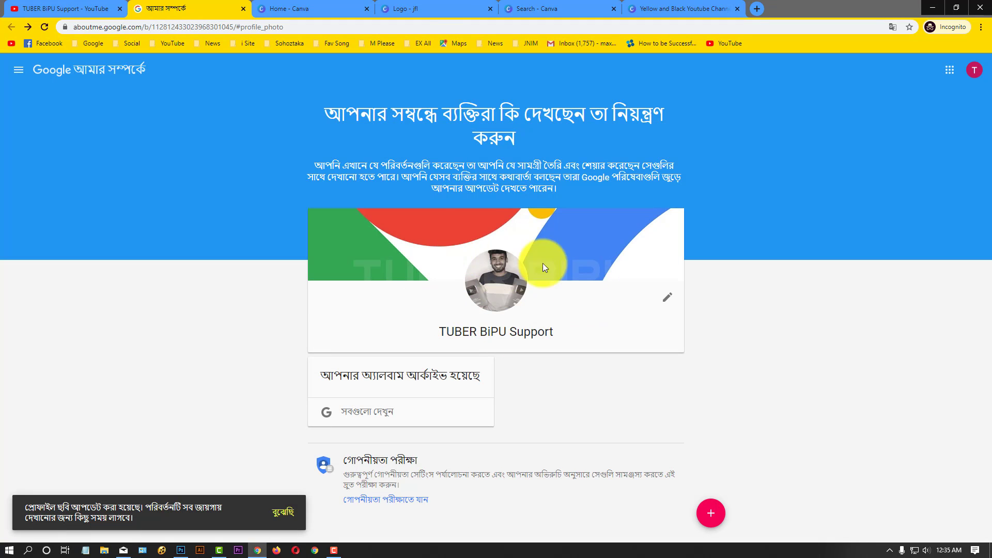
left_click(64, 9)
left_click(44, 27)
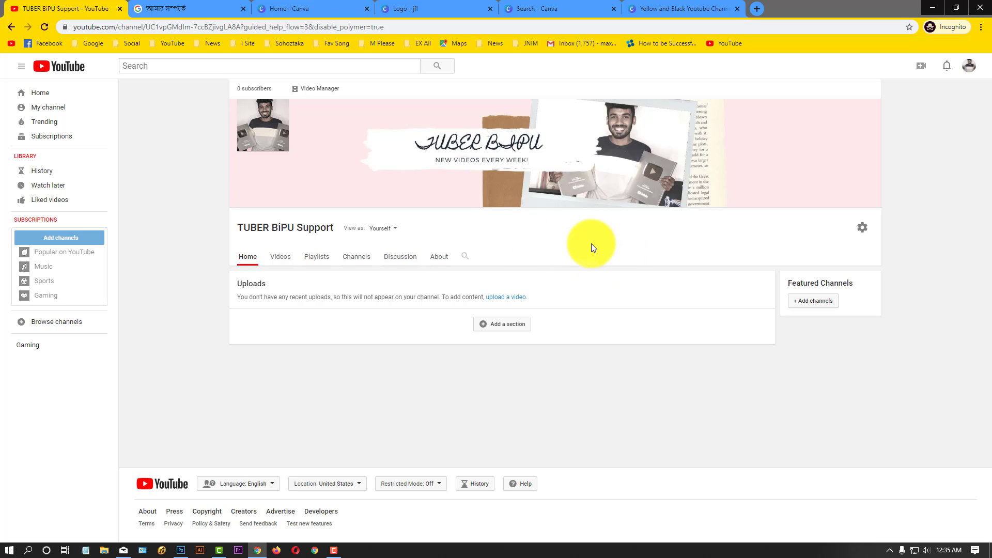
mouse_move(257, 150)
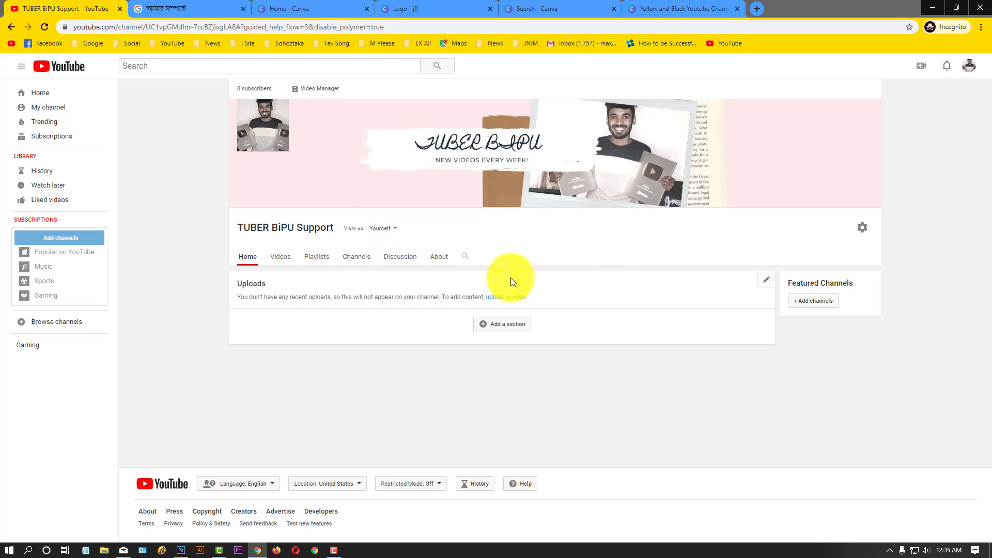
- Open the channel's About section and its entry fields for the channel description and business inquiries email
left_click(438, 257)
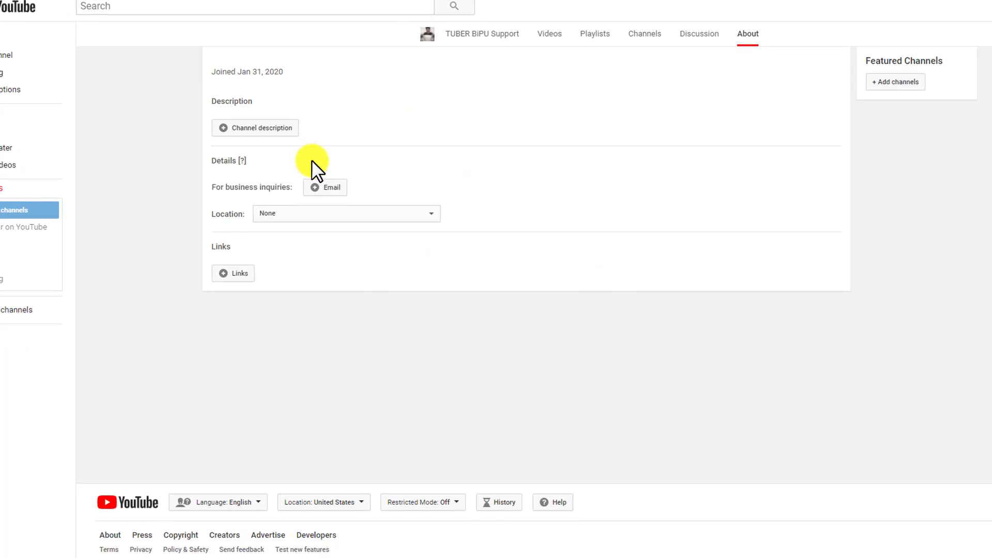
left_click(263, 115)
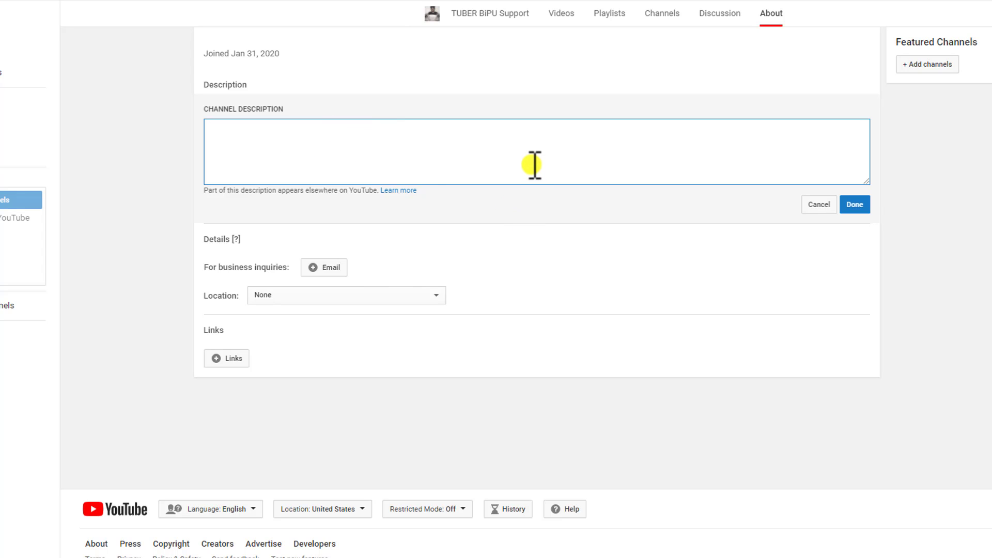
left_click(329, 267)
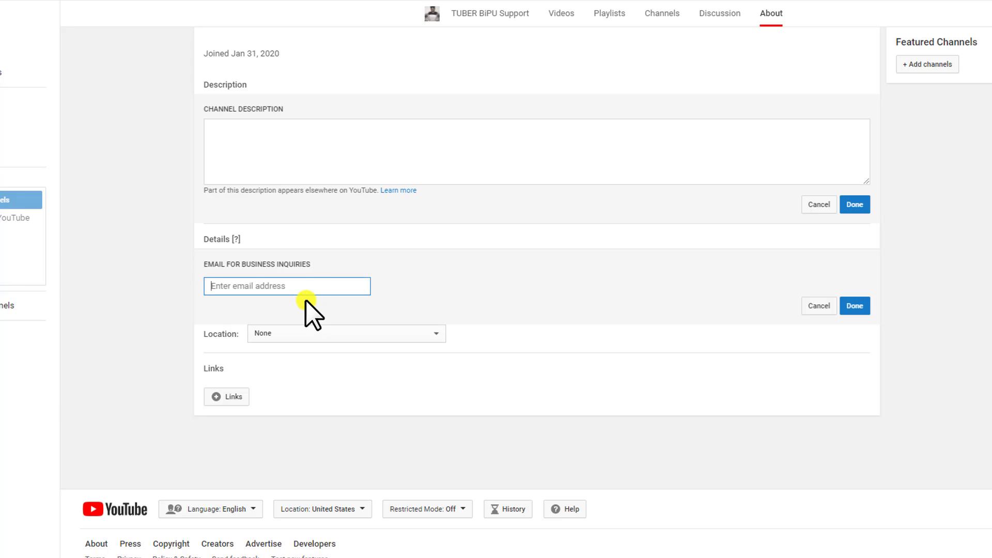
- Set the channel's location to Bangladesh in the About details
left_click(325, 331)
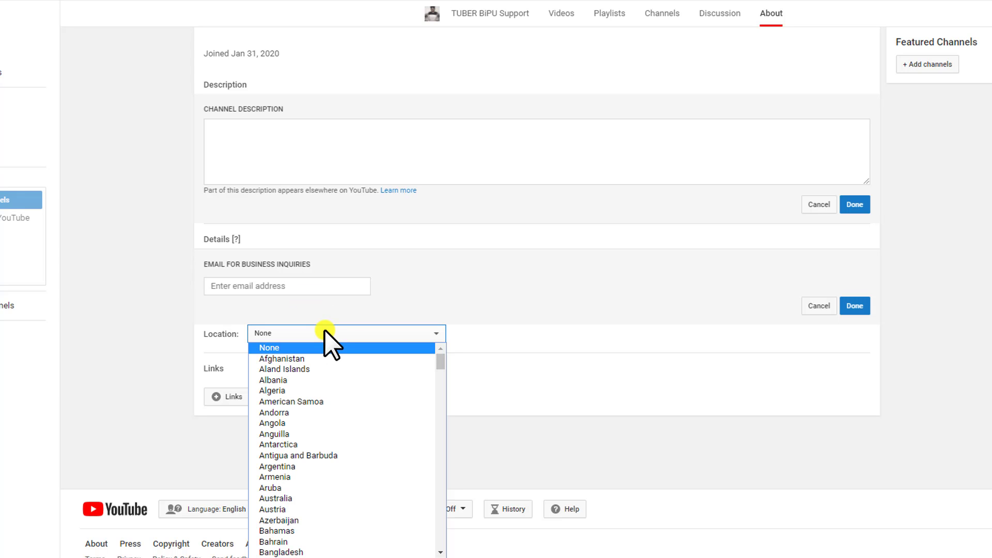
scroll(353, 419, "down", 5)
scroll(355, 417, "up", 2)
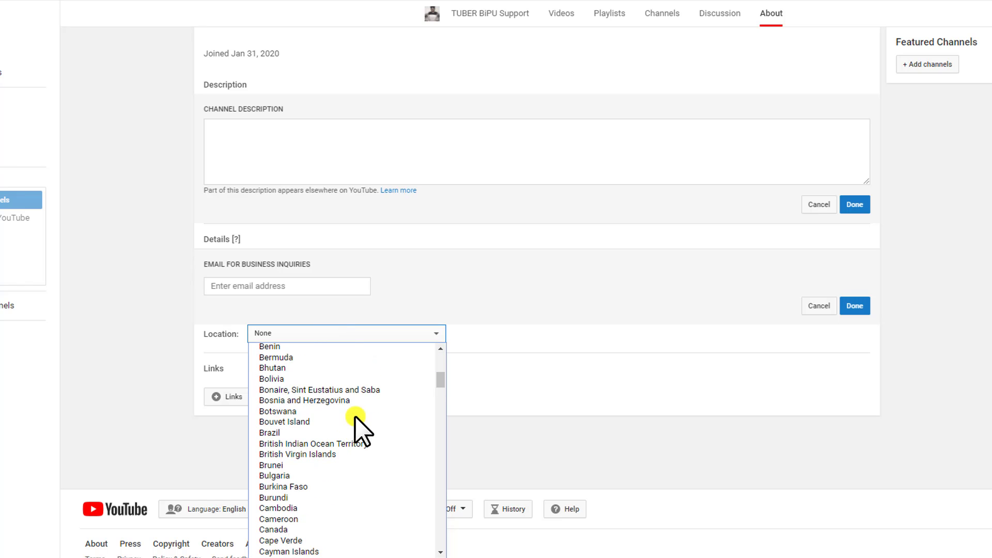
scroll(356, 417, "down", 3)
scroll(358, 417, "up", 3)
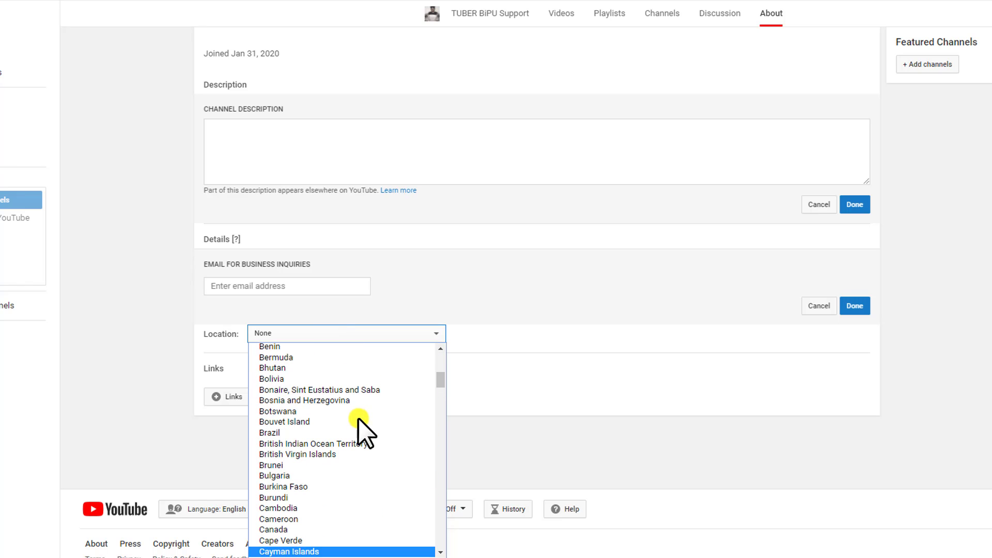
scroll(361, 413, "up", 4)
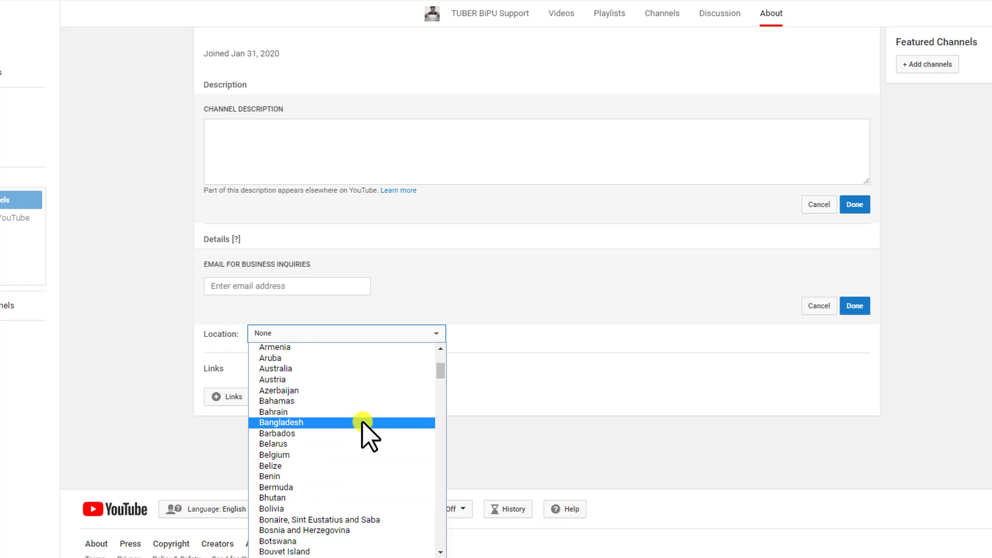
left_click(345, 424)
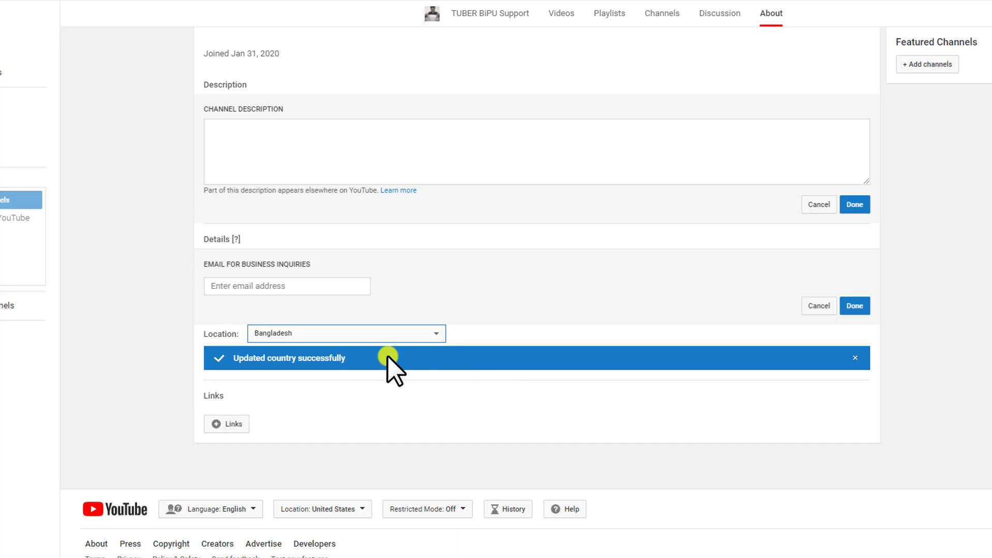
- Open the custom links for editing and set the number of links overlaid on the channel art to 1
left_click(232, 423)
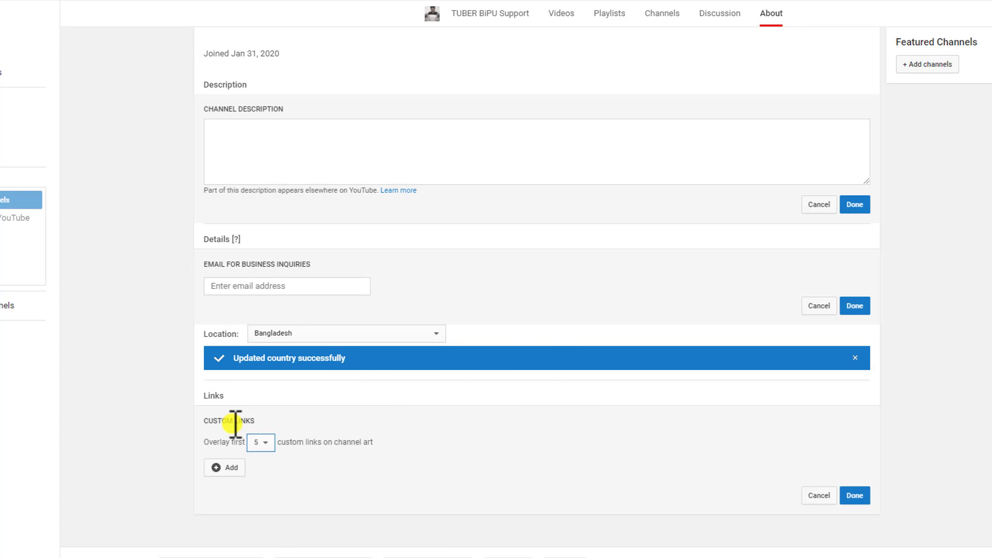
left_click(265, 441)
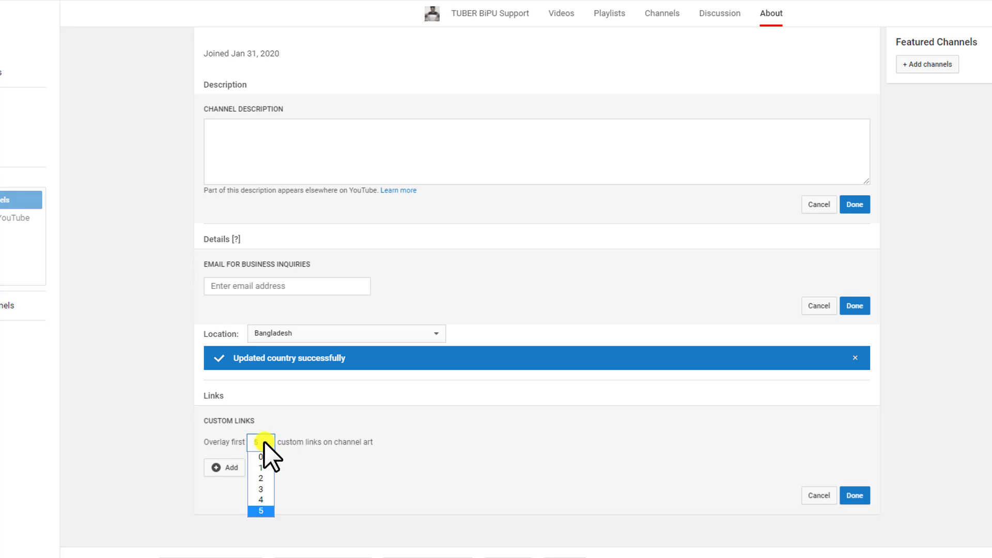
left_click(261, 468)
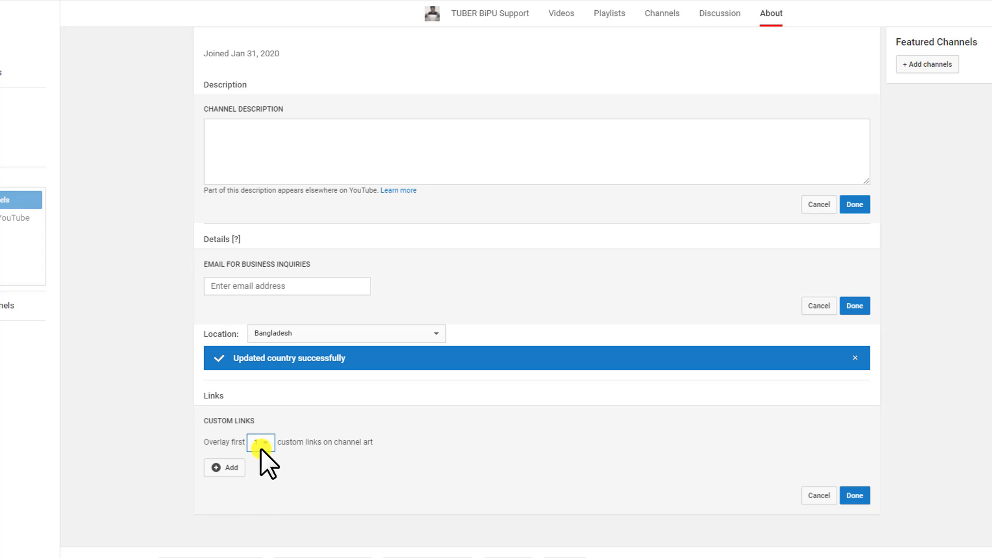
left_click(262, 447)
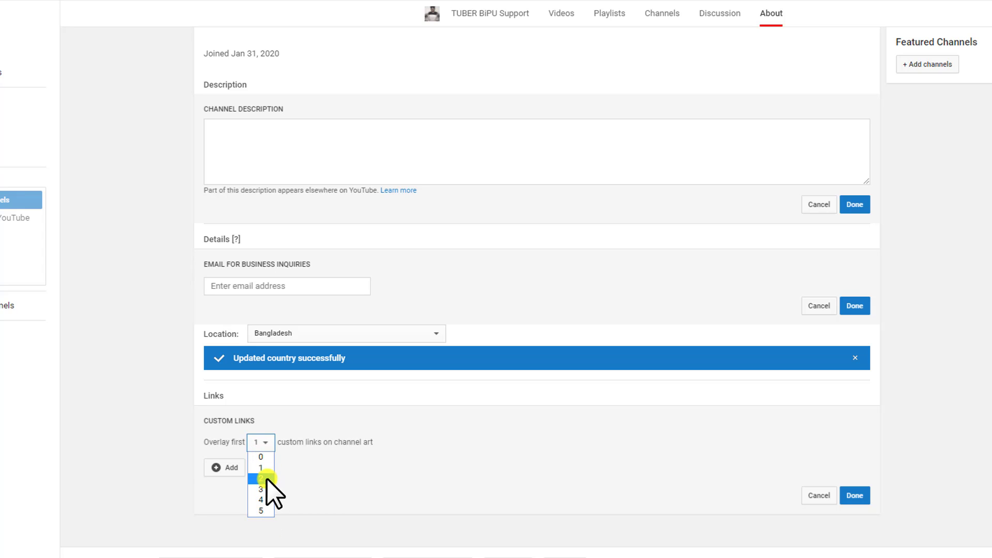
left_click(267, 472)
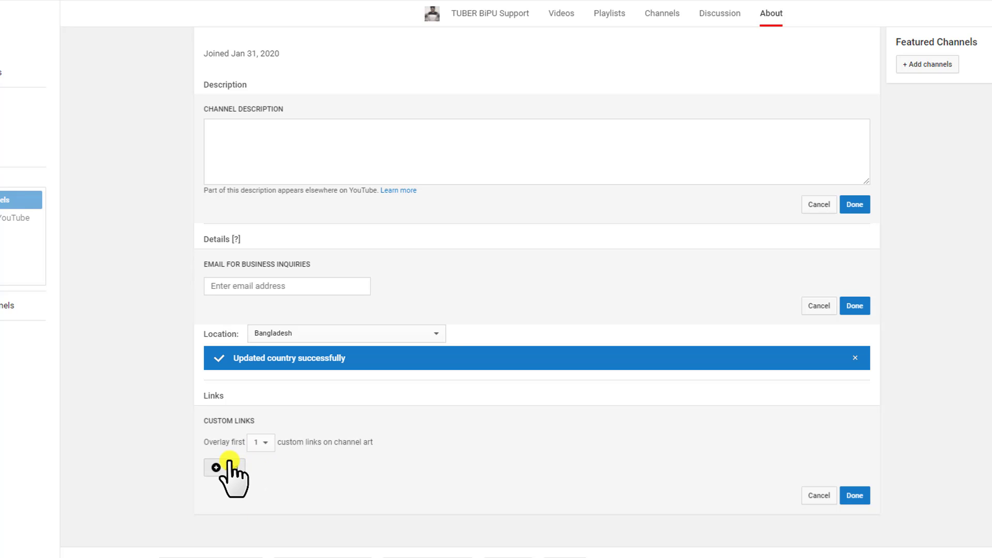
left_click(229, 465)
left_click(265, 467)
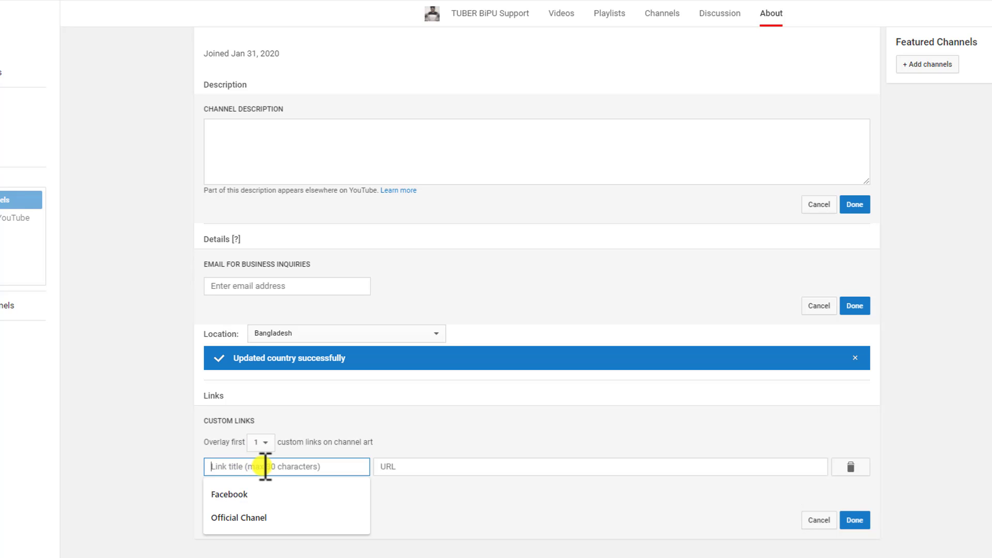
left_click(258, 494)
left_click(397, 468)
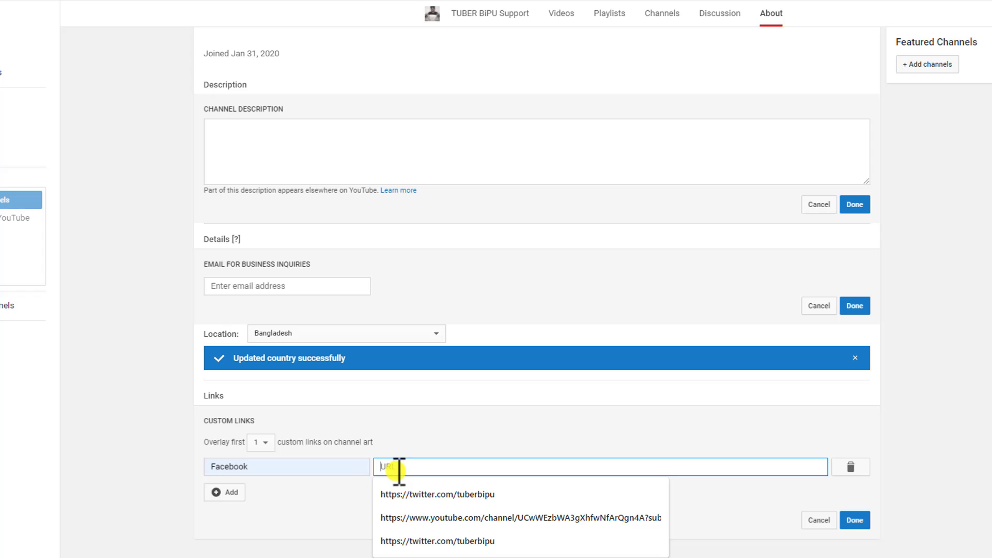
left_click(429, 497)
left_click(268, 467)
double_click(221, 467)
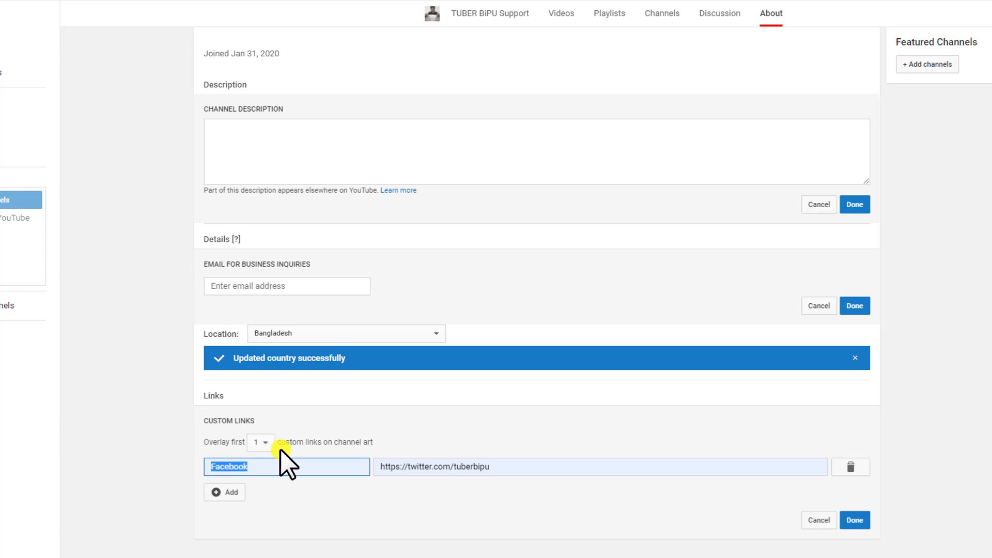
type("TU")
key("BackSpace")
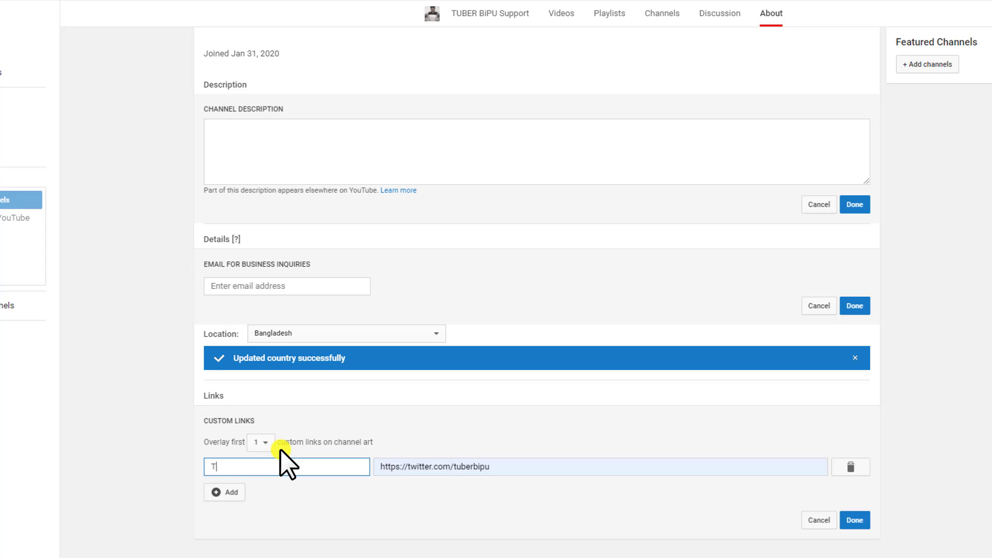
type("witter")
left_click(231, 491)
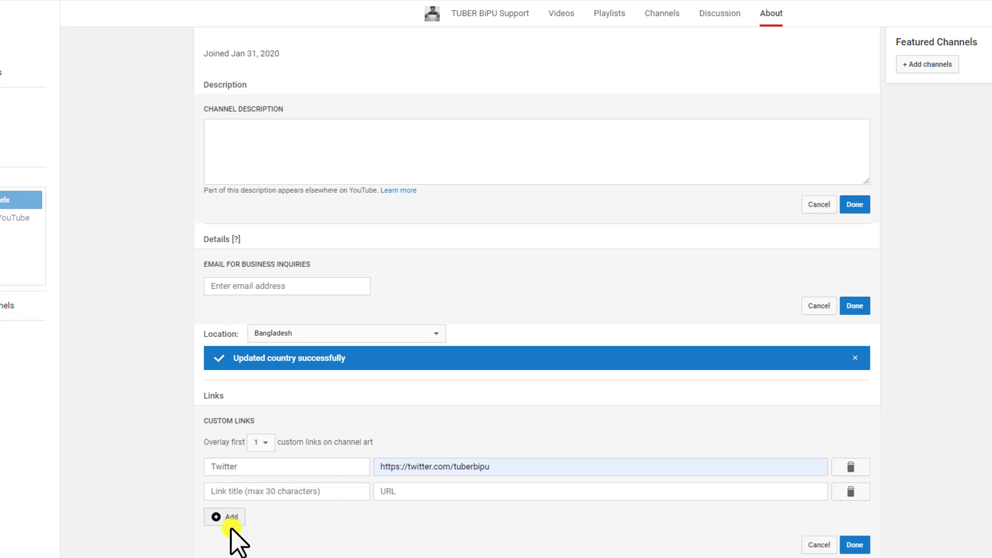
left_click(262, 491)
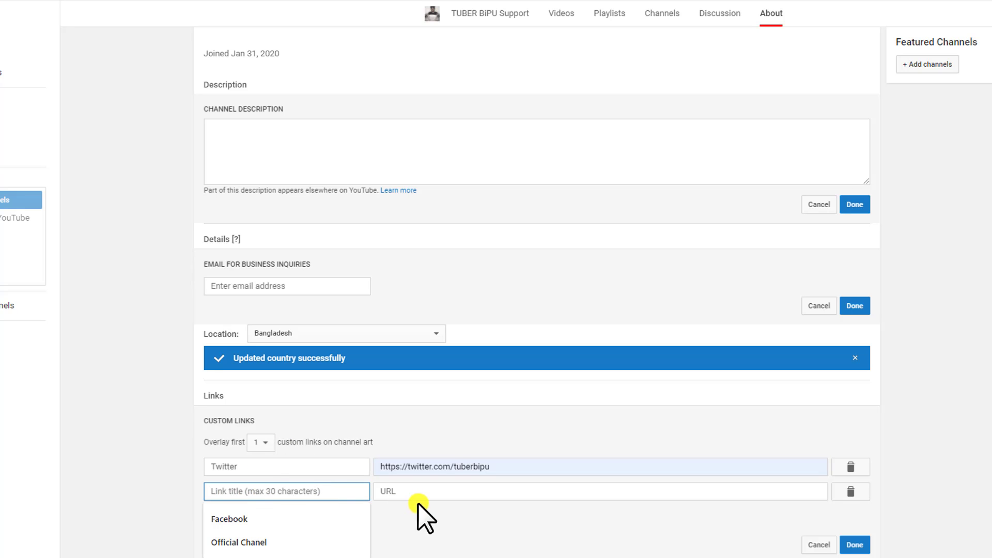
left_click(268, 437)
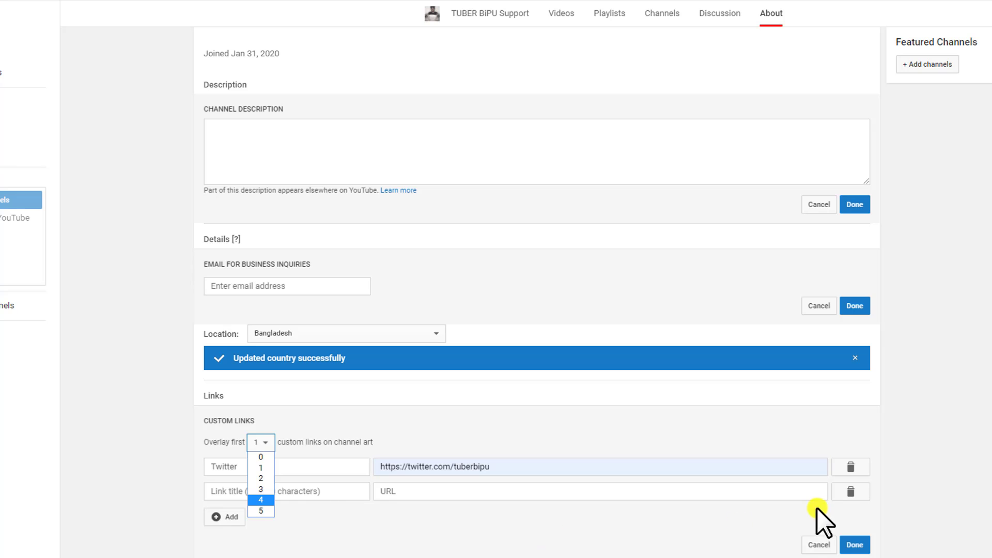
left_click(852, 496)
- Save the custom links, test the Twitter link on the channel art, and return to the YouTube channel page
left_click(854, 520)
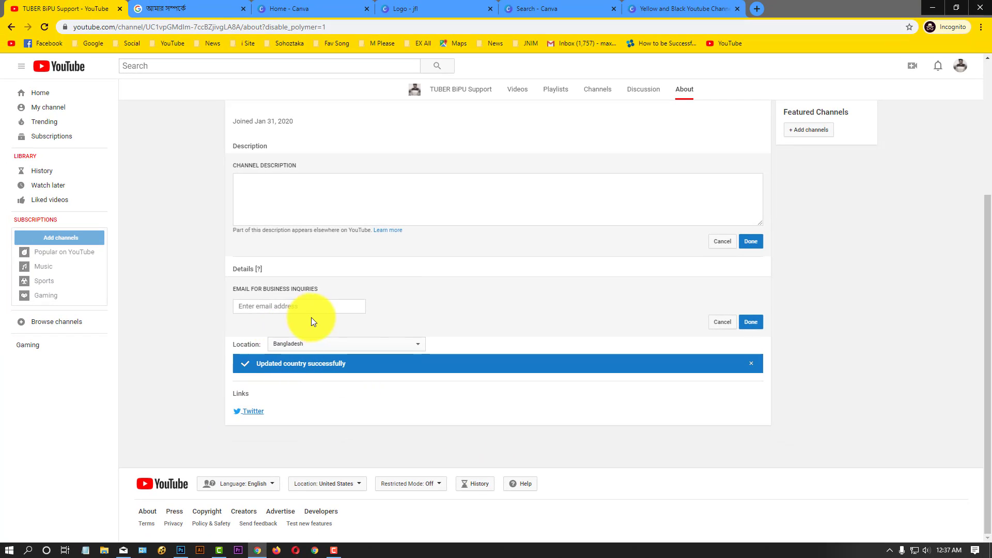
scroll(311, 317, "up", 3)
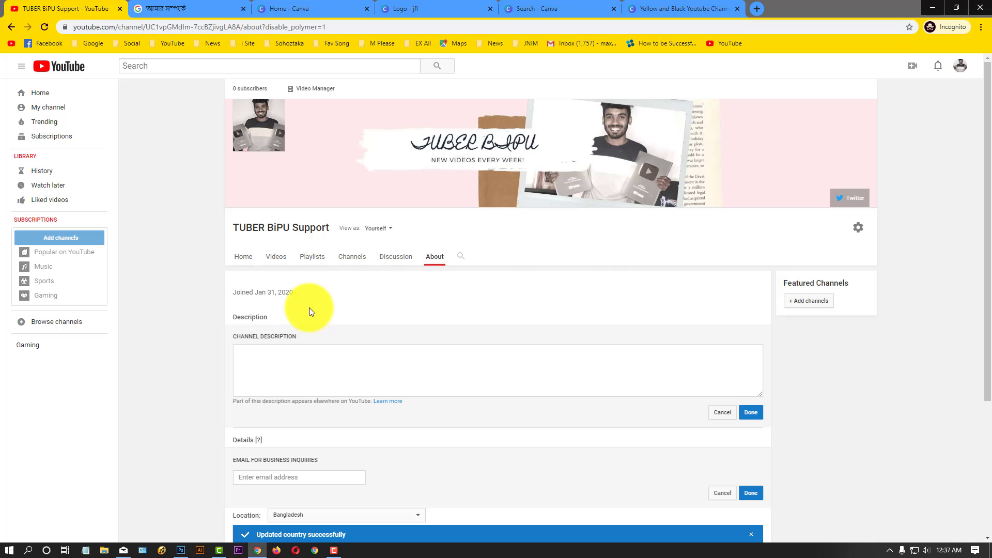
left_click(855, 201)
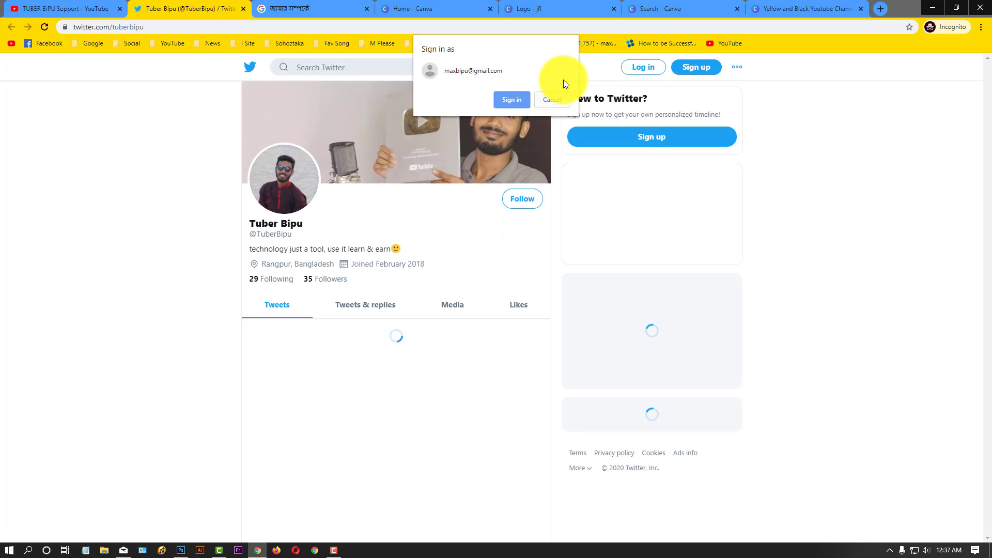
left_click(558, 104)
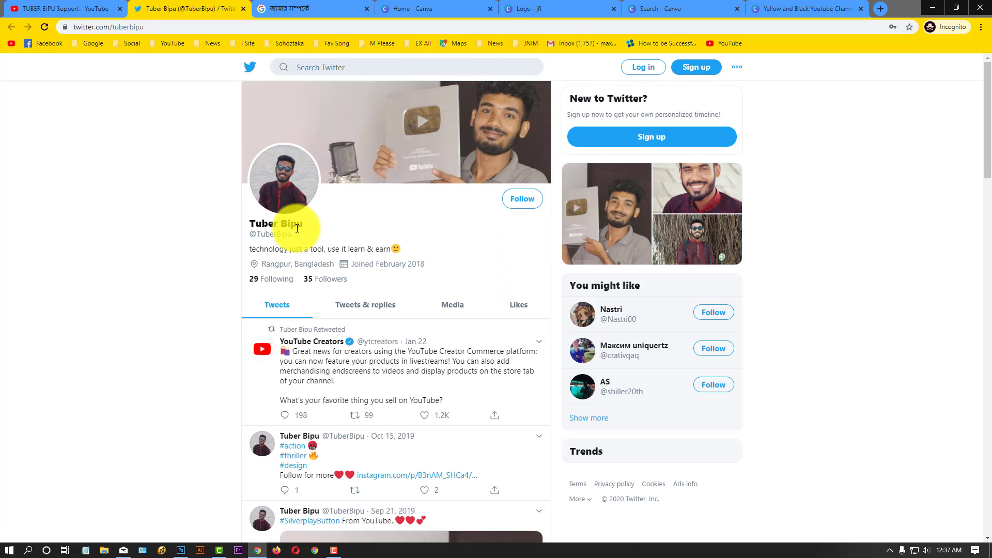
left_click(83, 9)
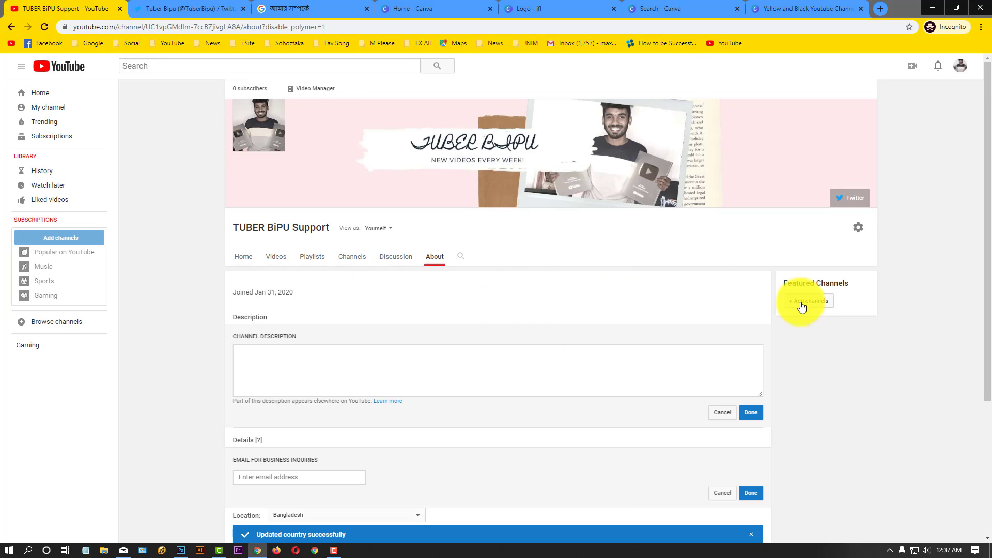
- Open the channel settings from the channel's home page and switch layout customization off and back on
left_click(248, 263)
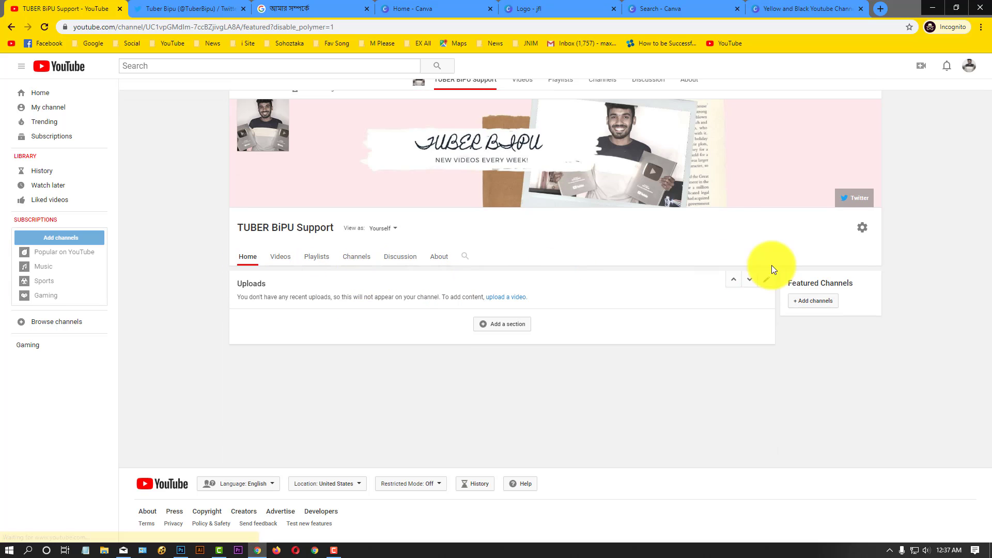
left_click(864, 230)
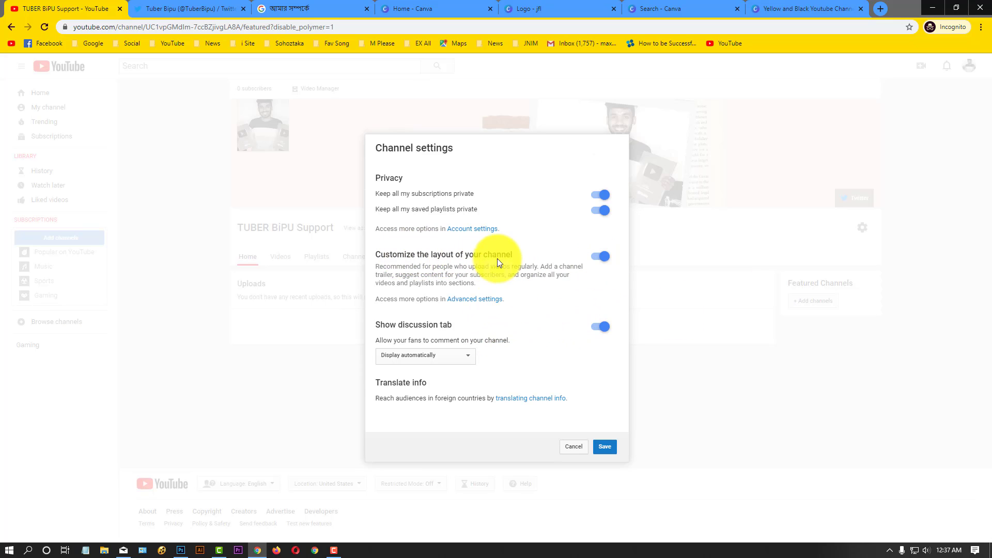
left_click(599, 261)
left_click(599, 258)
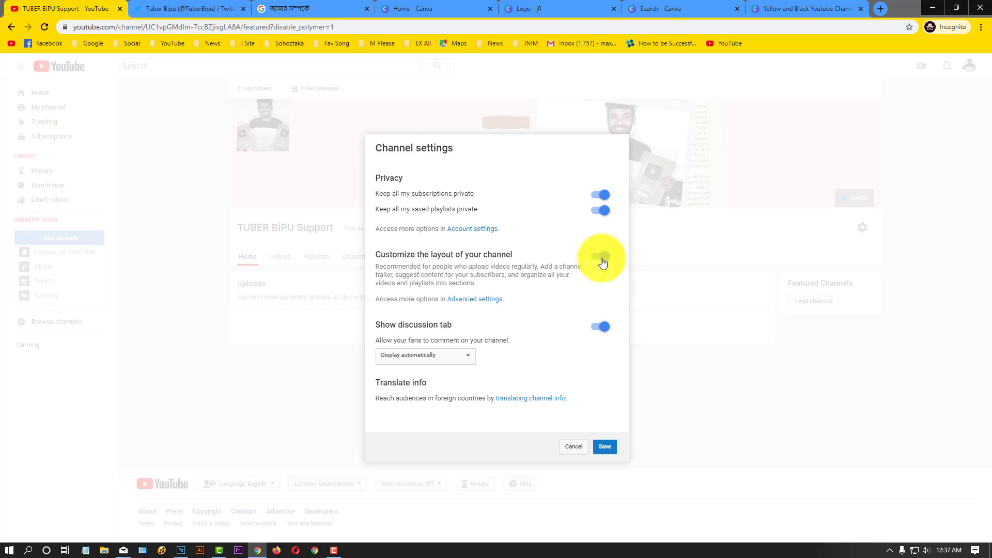
- Set fan comments in the discussion section to "Display automatically" and save the channel settings
left_click(437, 358)
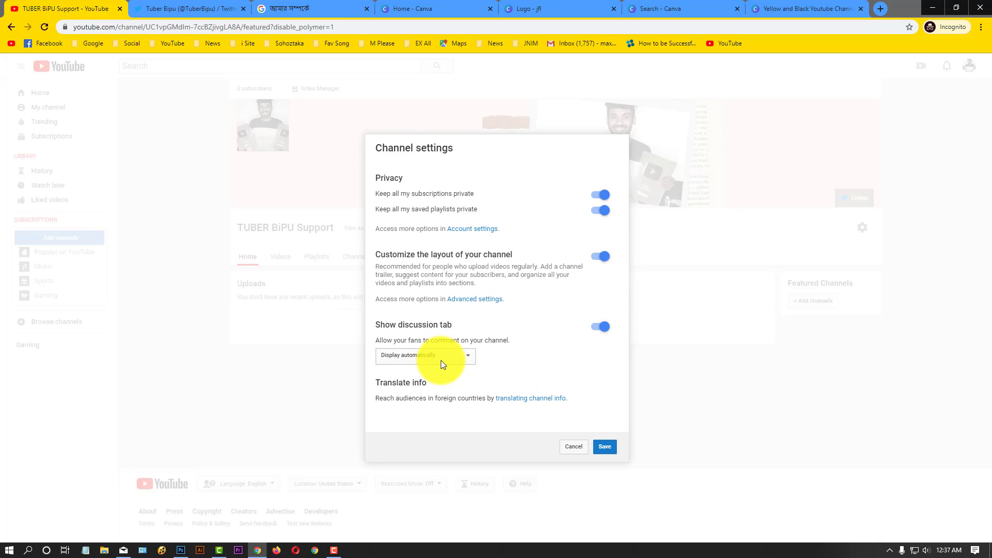
left_click(441, 362)
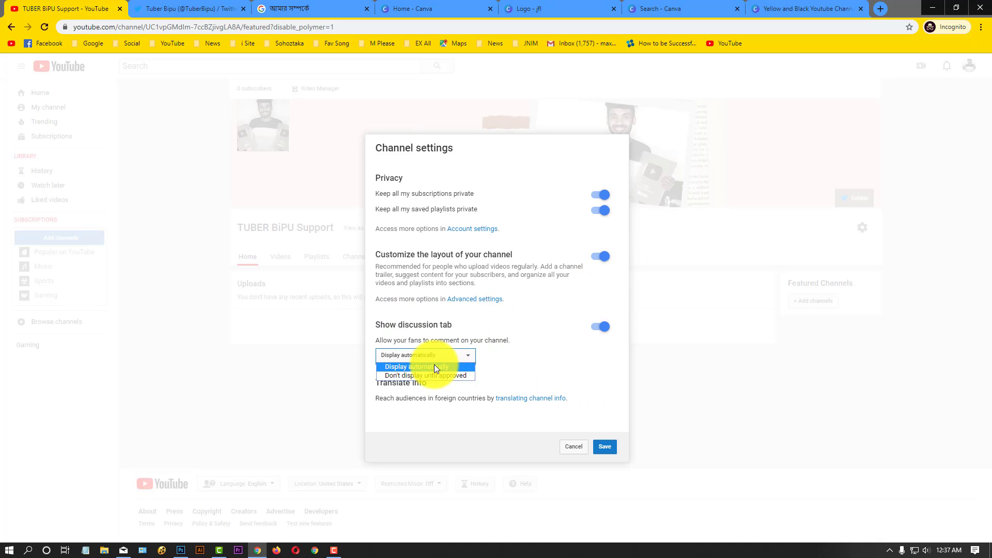
left_click(434, 366)
left_click(610, 450)
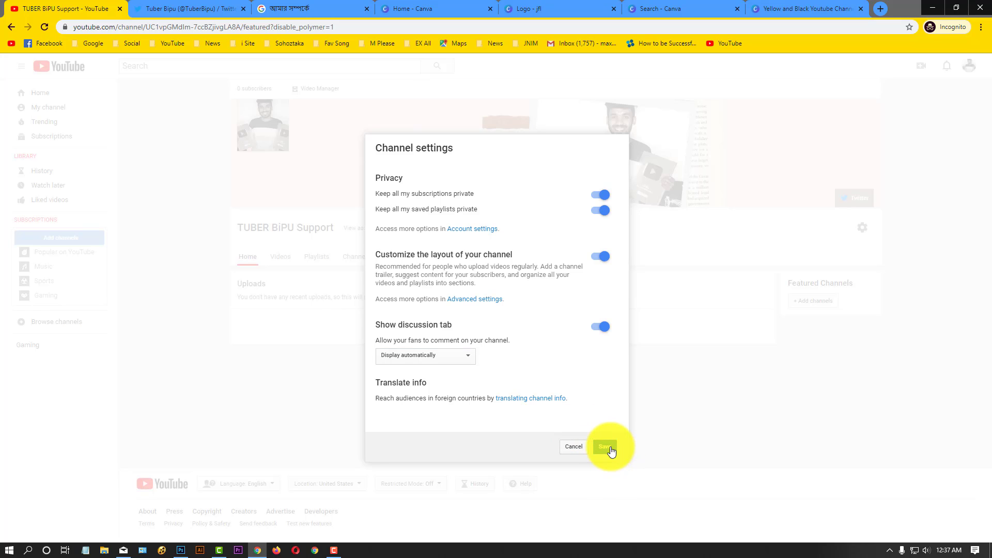